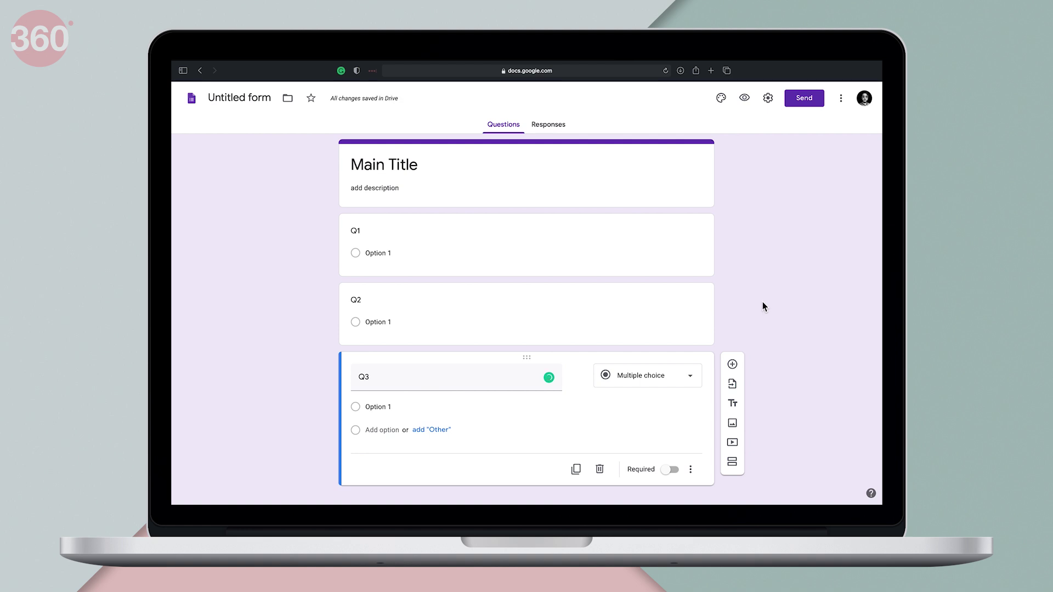
Add a title and description block below Q3
left_click(733, 374)
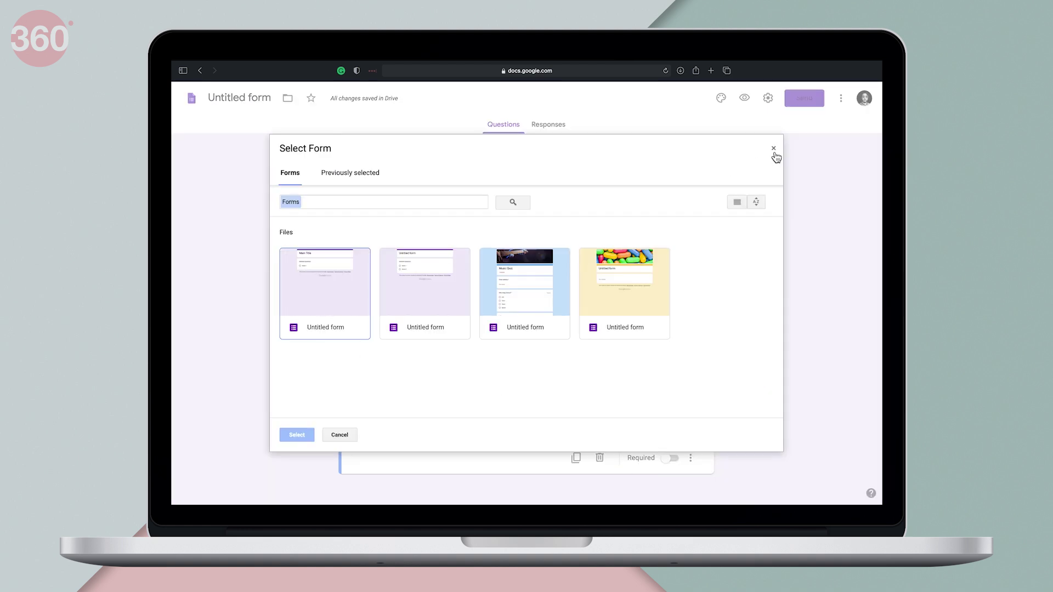
left_click(774, 150)
left_click(733, 400)
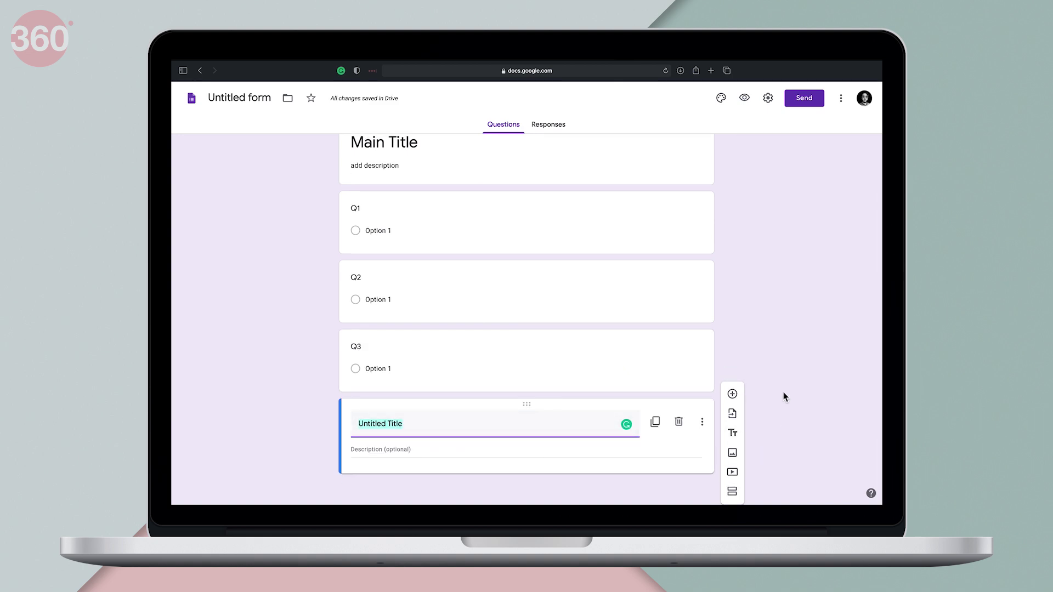
Look over the source options for inserting an image and a video into the form
left_click(735, 455)
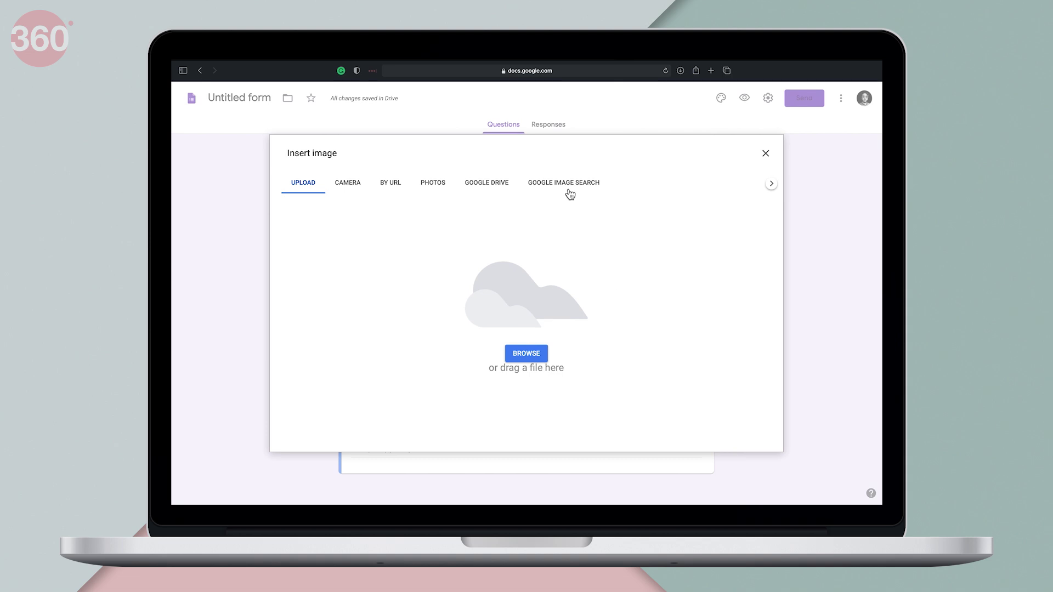
left_click(765, 153)
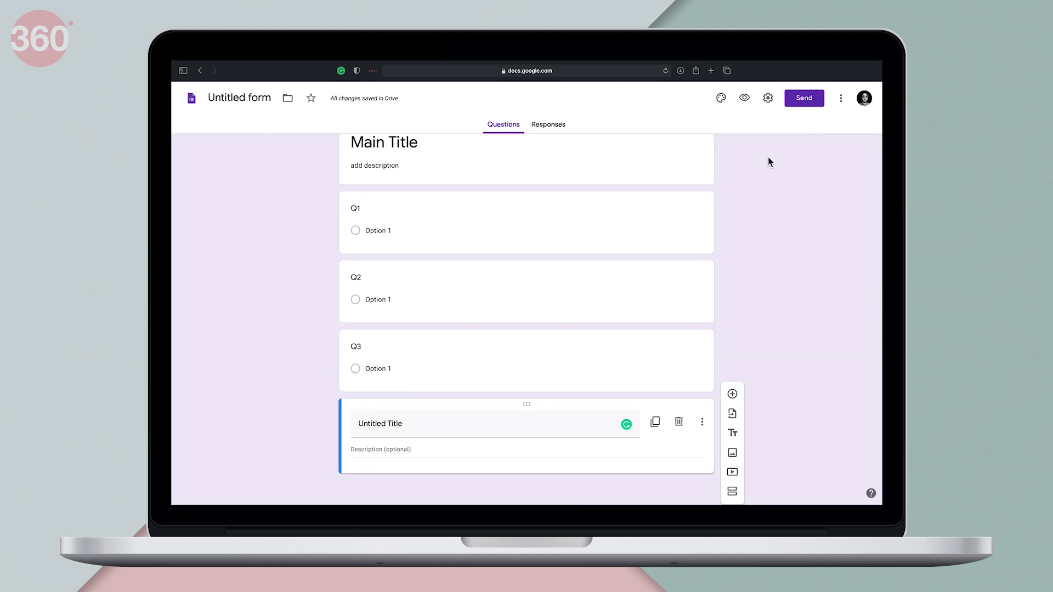
left_click(733, 473)
left_click(348, 175)
left_click(300, 173)
left_click(774, 148)
Add a new section after the untitled title block
left_click(733, 492)
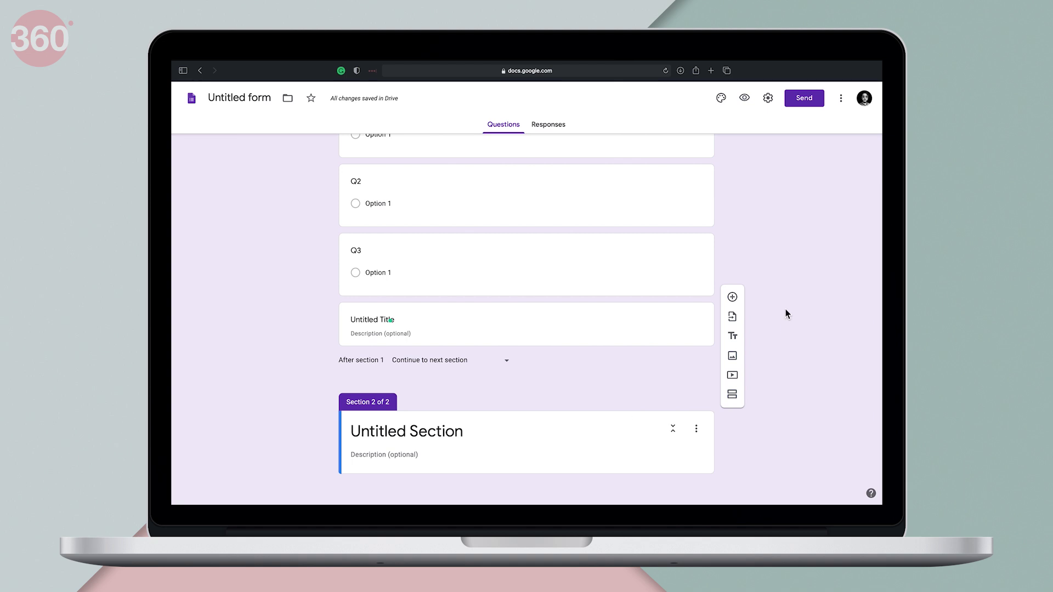
scroll(785, 311, "up", 5)
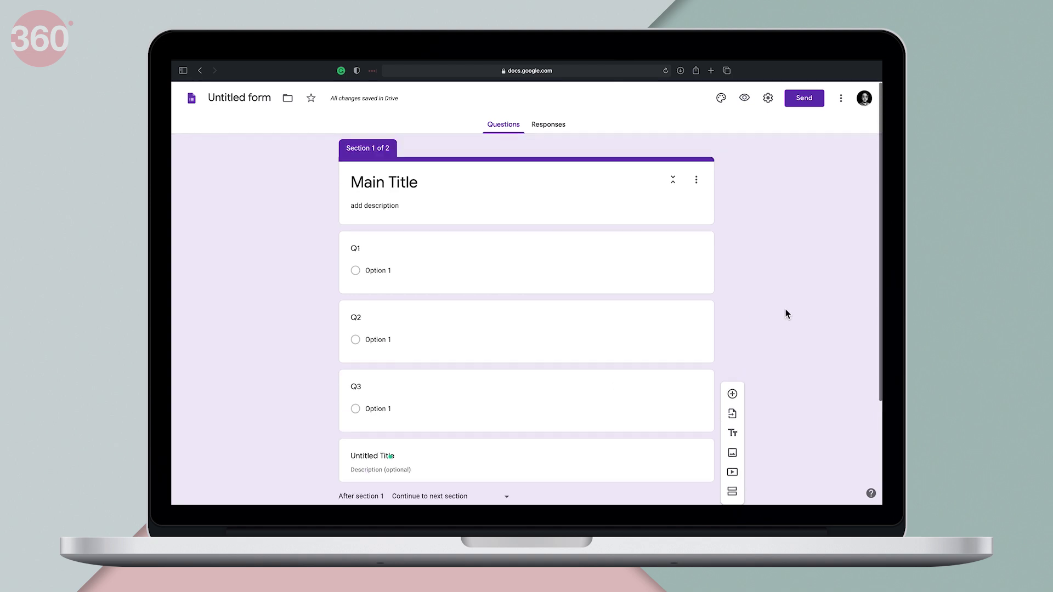
Preview the form, go through to its second section and back, and return to the editor
left_click(752, 107)
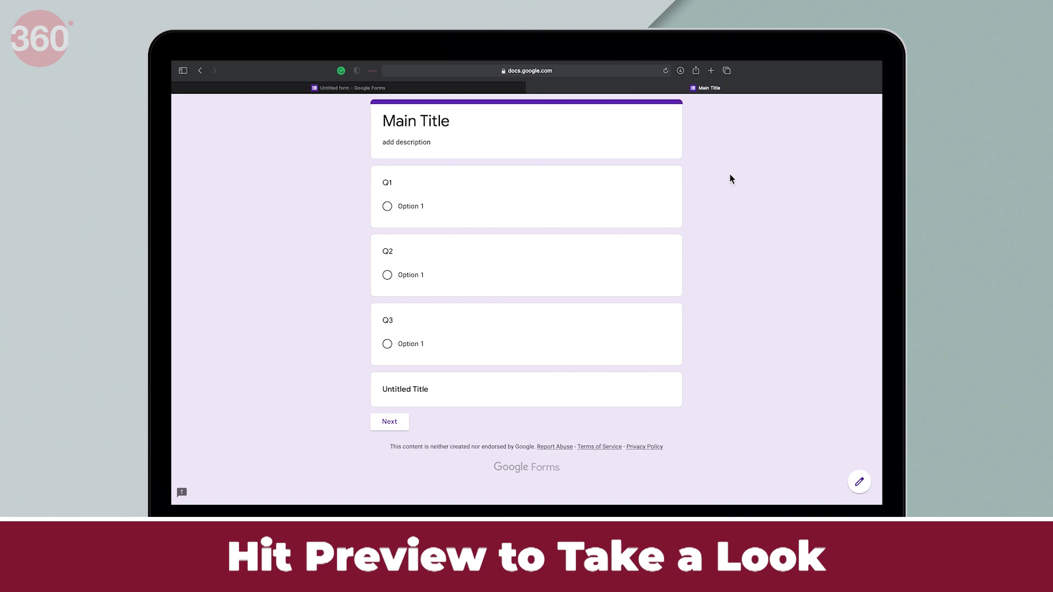
left_click(391, 423)
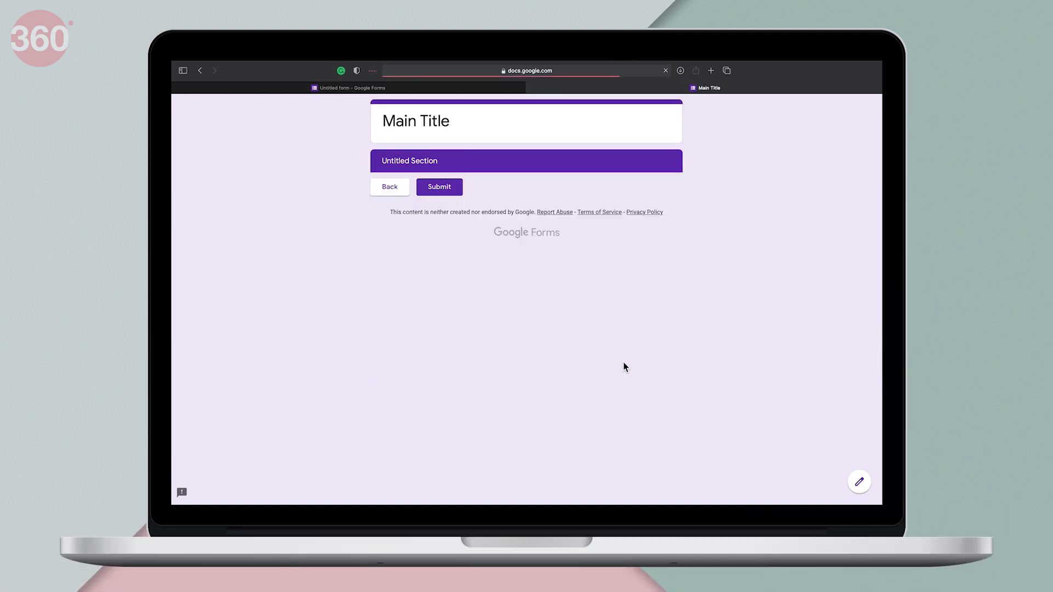
left_click(390, 192)
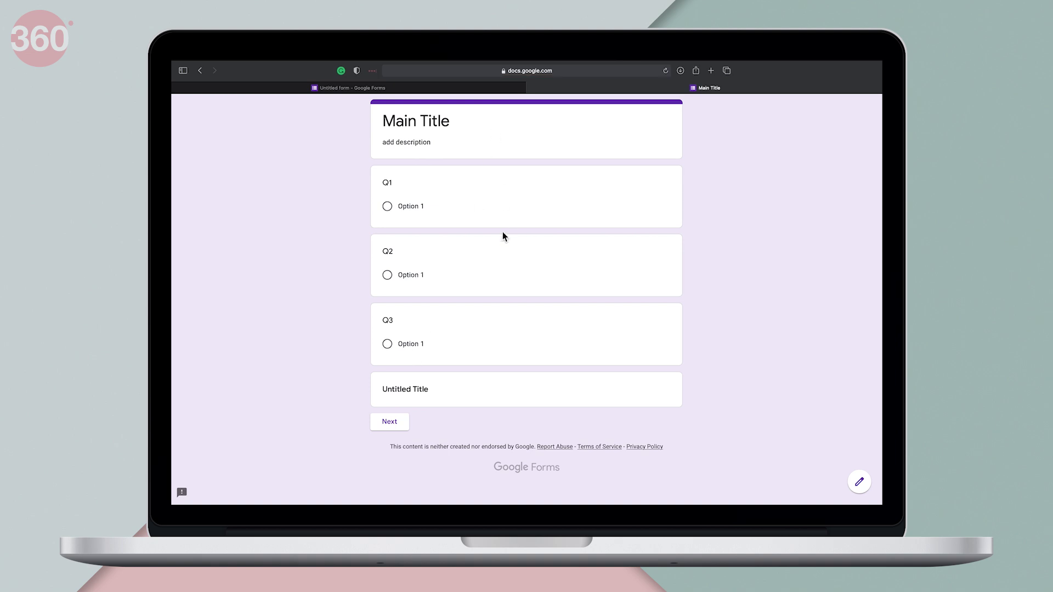
left_click(466, 88)
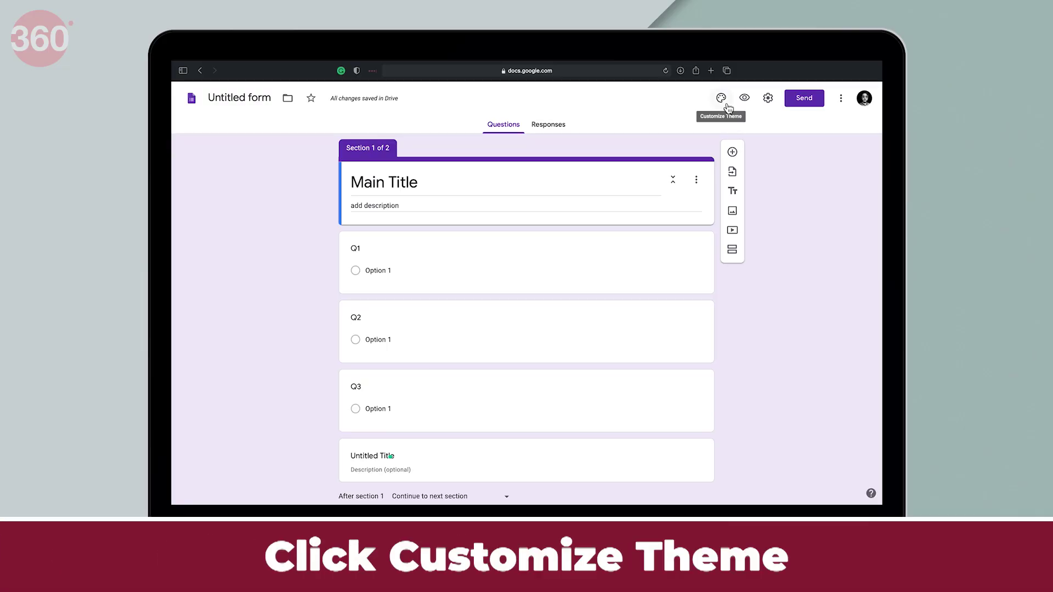
Set the form's header image to the multicoloured yarn strands picture from the Work and School themes
left_click(727, 104)
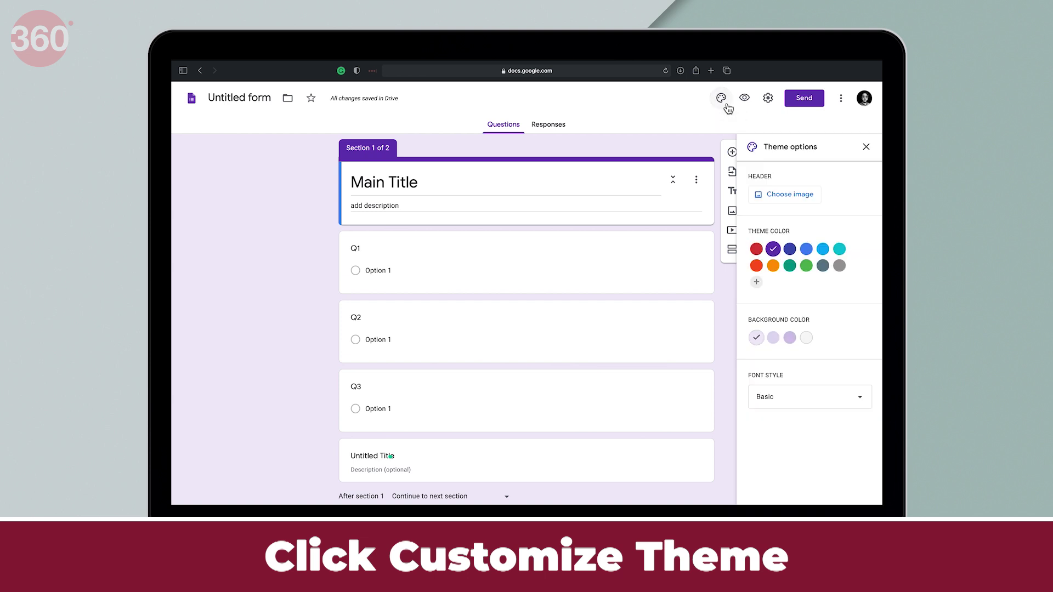
left_click(810, 204)
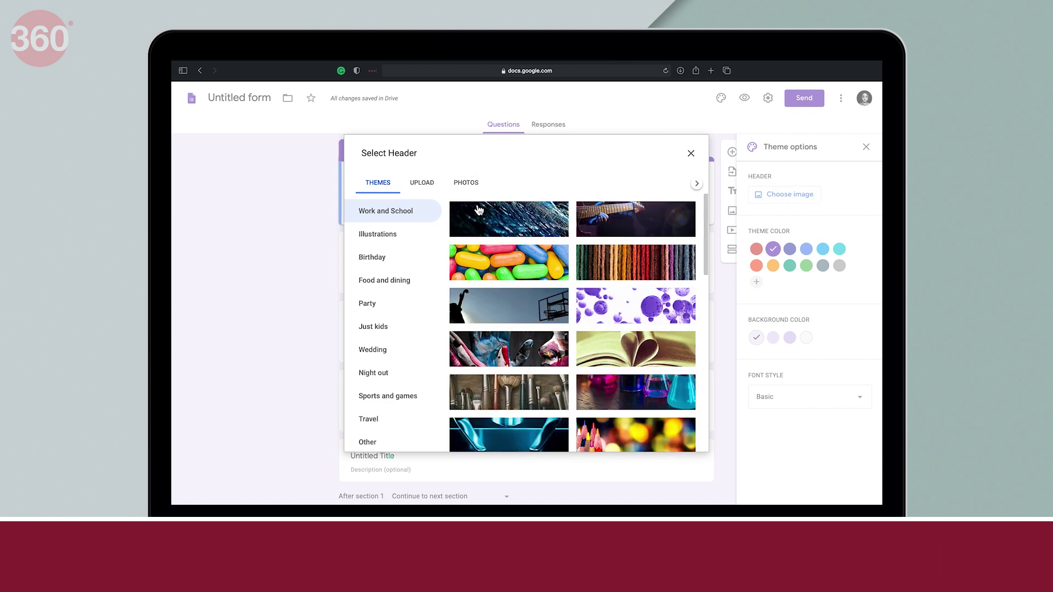
left_click(607, 268)
left_click(686, 446)
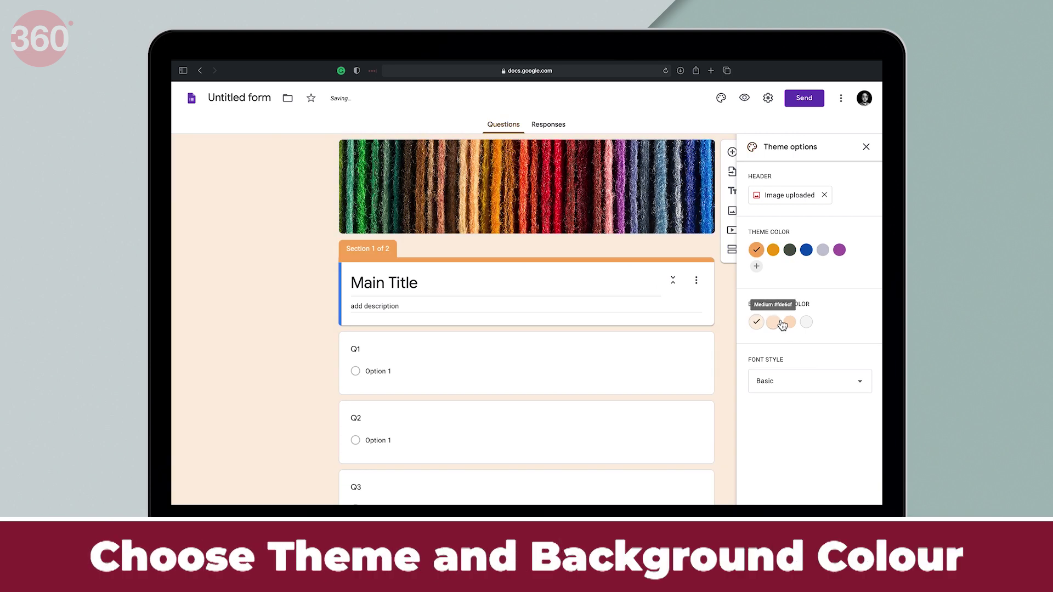
Set the theme color to dark blue and the background color to the darkest blue shade
left_click(808, 256)
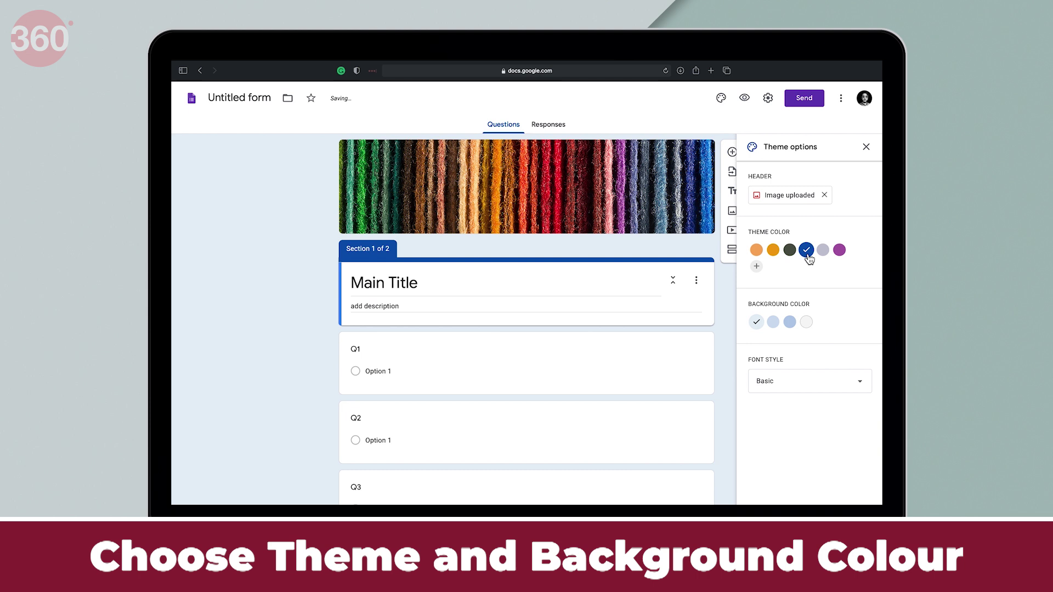
left_click(790, 323)
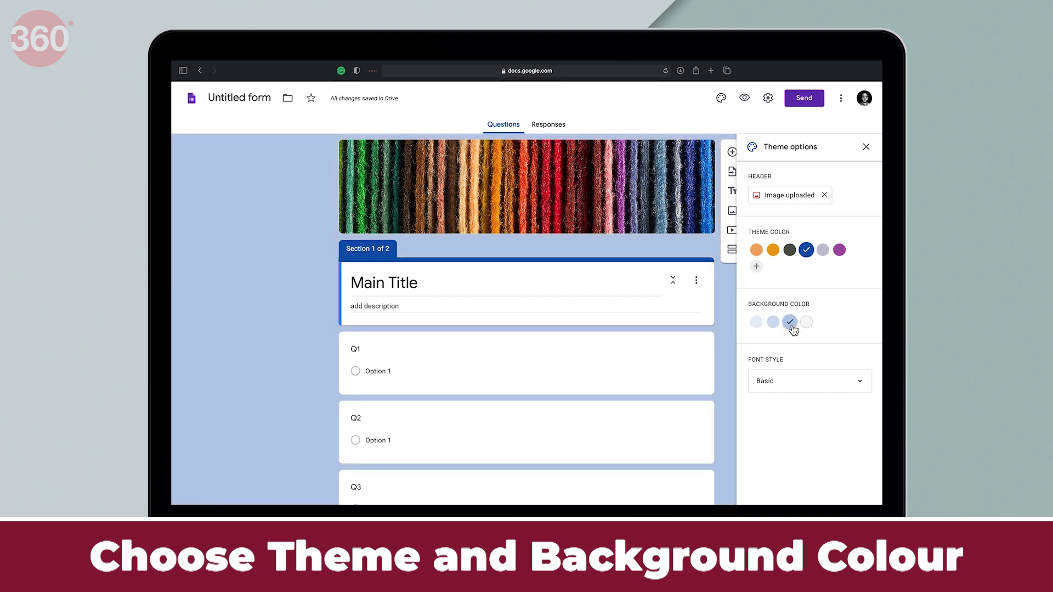
Try different font styles for the form and settle on Formal
scroll(844, 311, "down", 2)
left_click(837, 382)
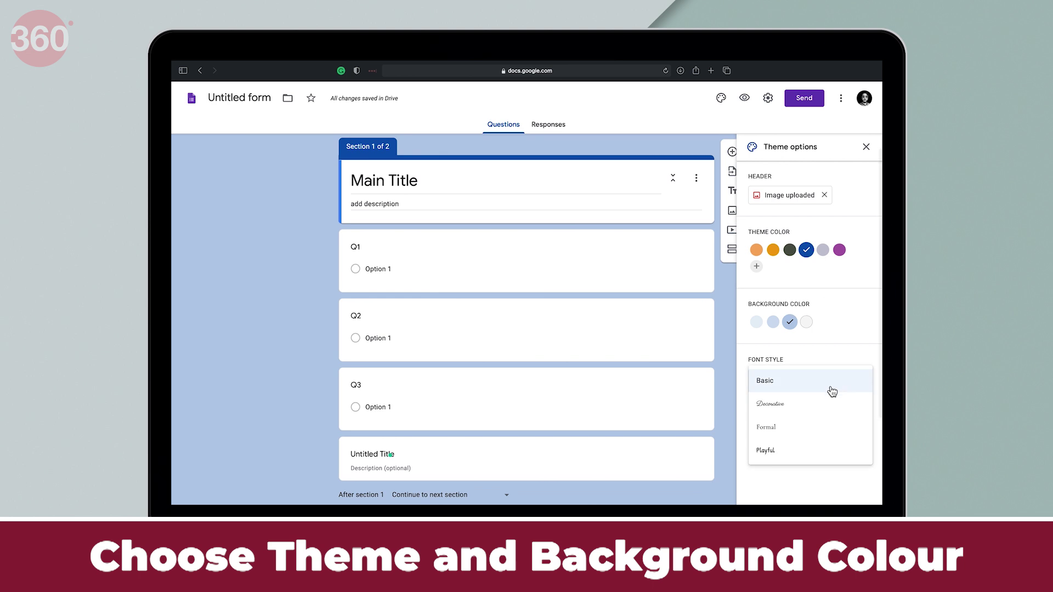
left_click(790, 406)
left_click(788, 383)
left_click(787, 414)
left_click(786, 392)
left_click(788, 413)
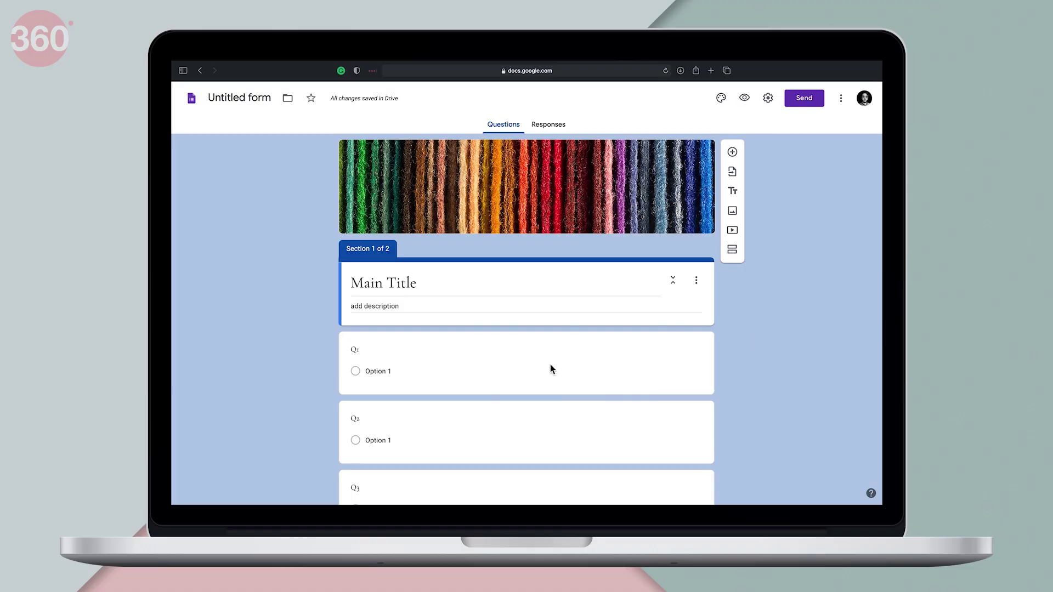
Extend the first question's text to "Q1. Name Samsung's flagship device?"
left_click(378, 356)
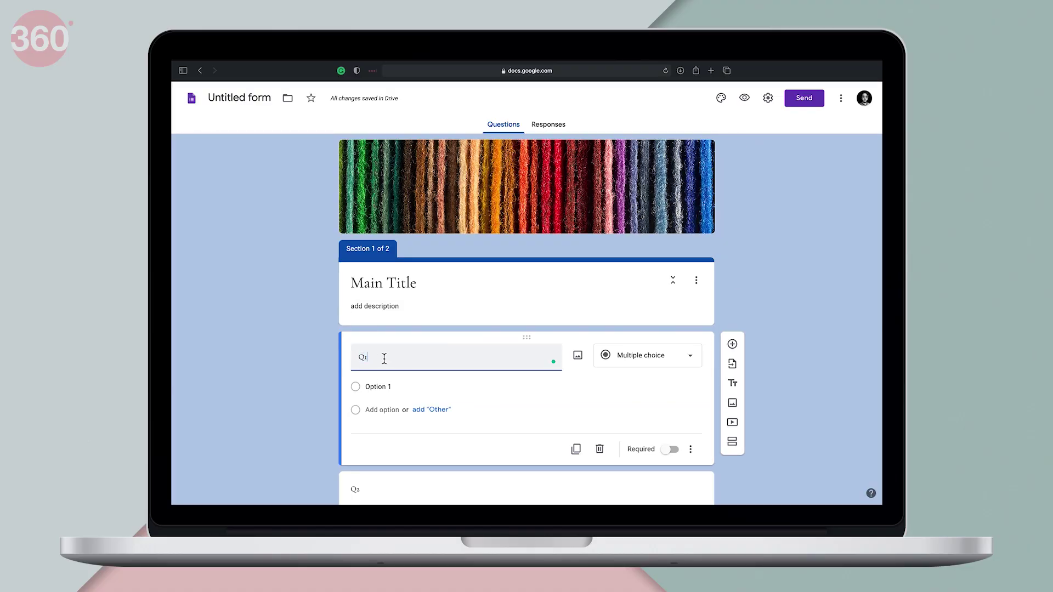
type("Name Samsung's flag")
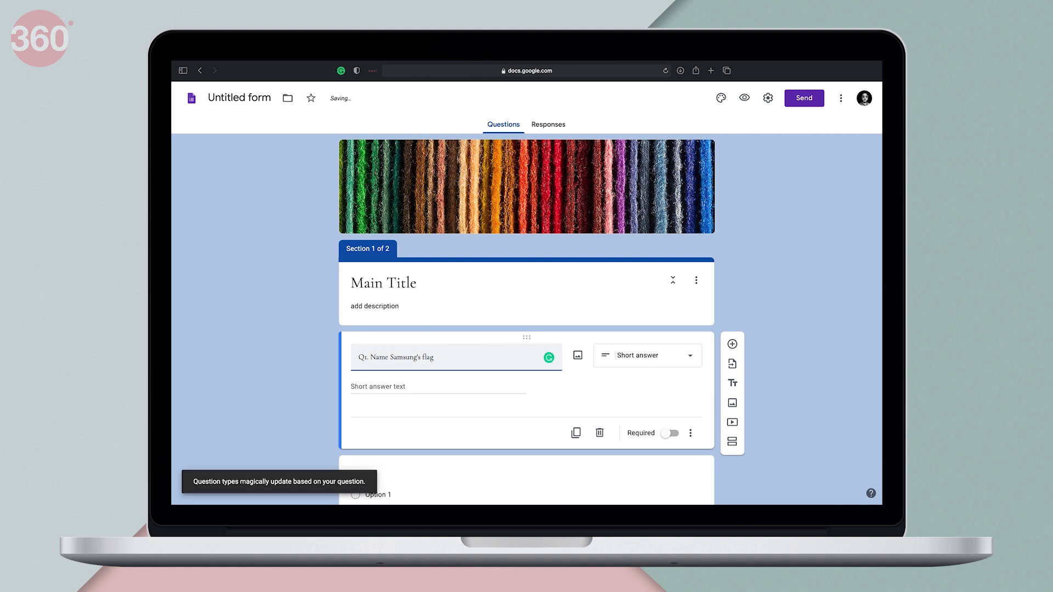
type("ship device?")
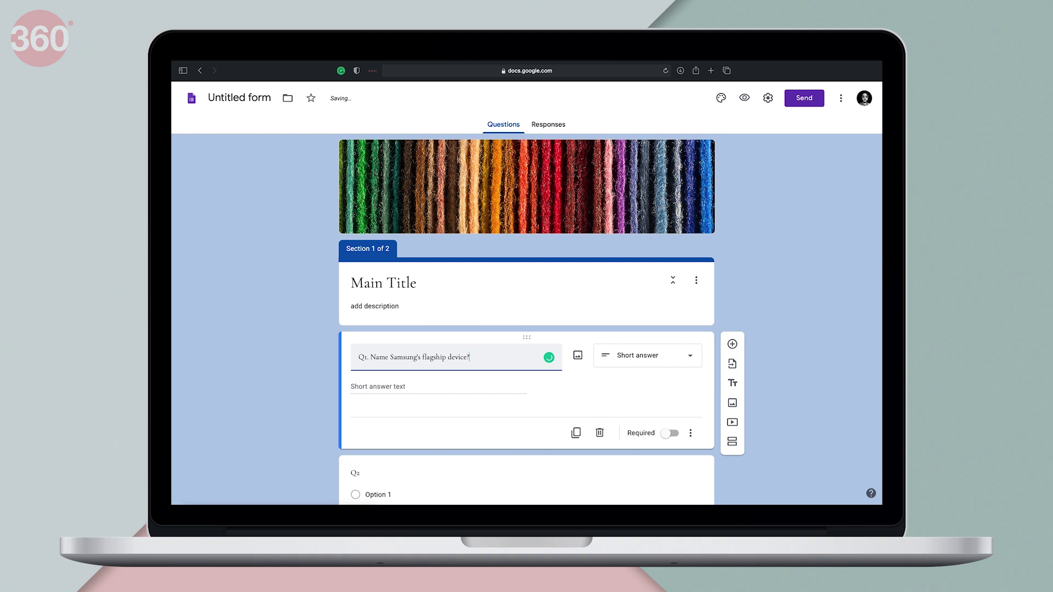
Try the Paragraph answer type for Q1
left_click(675, 366)
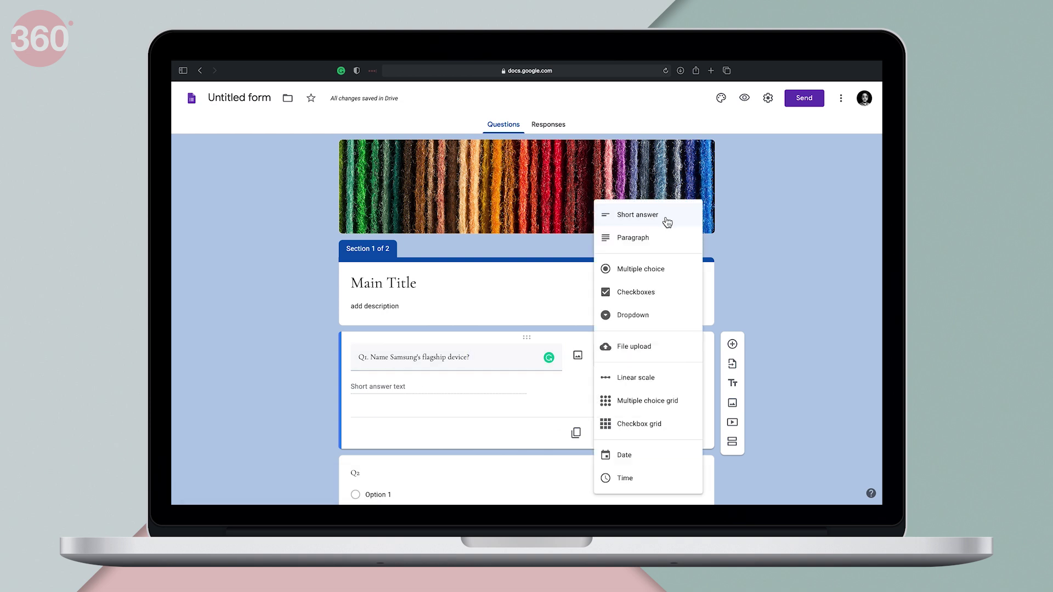
left_click(664, 241)
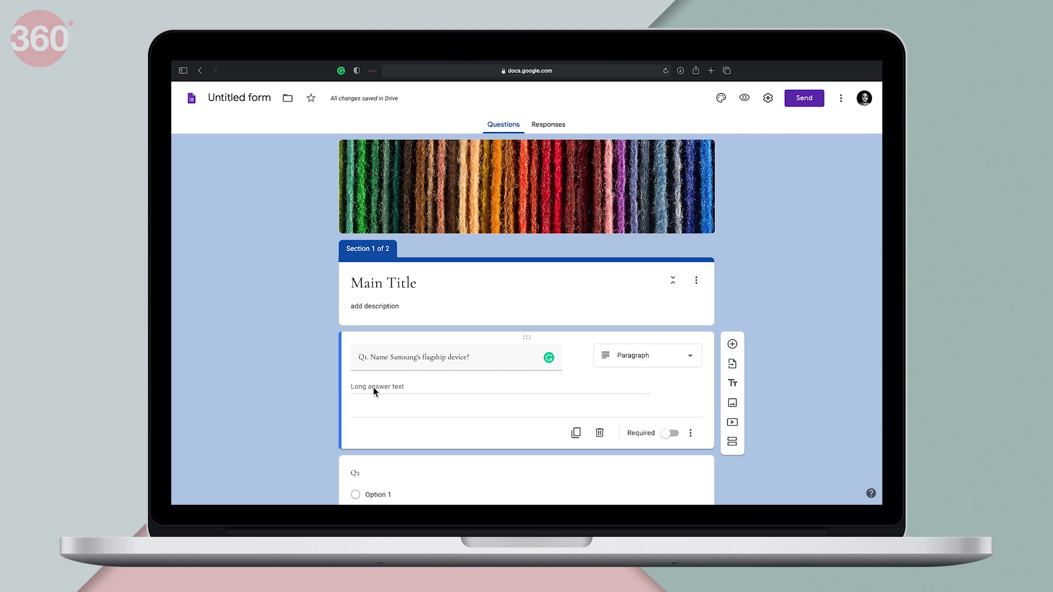
Set Q1's answer type to Multiple choice and add three more answer options
scroll(424, 393, "down", 5)
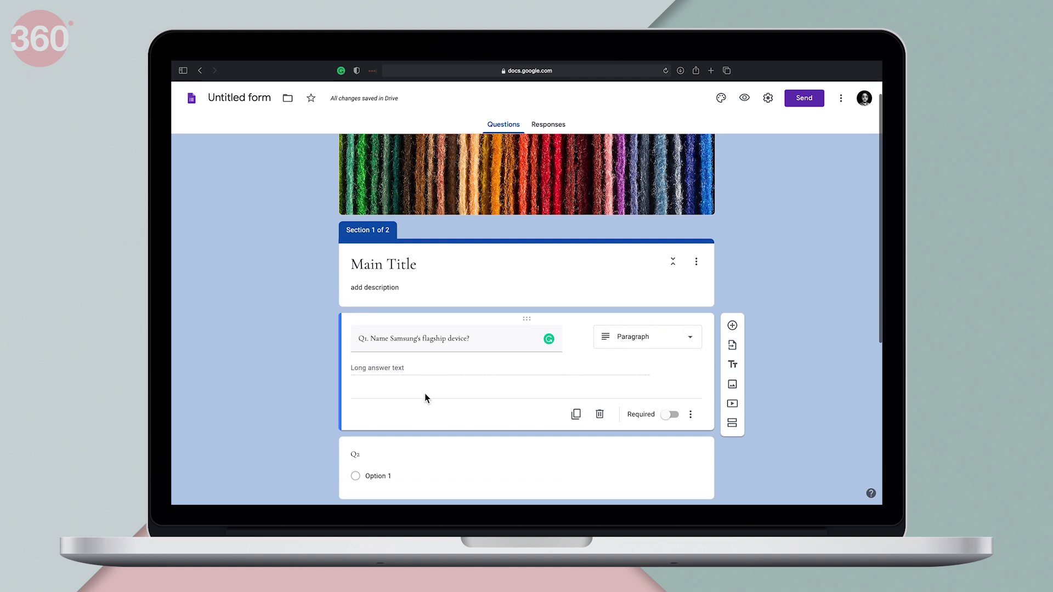
left_click(660, 237)
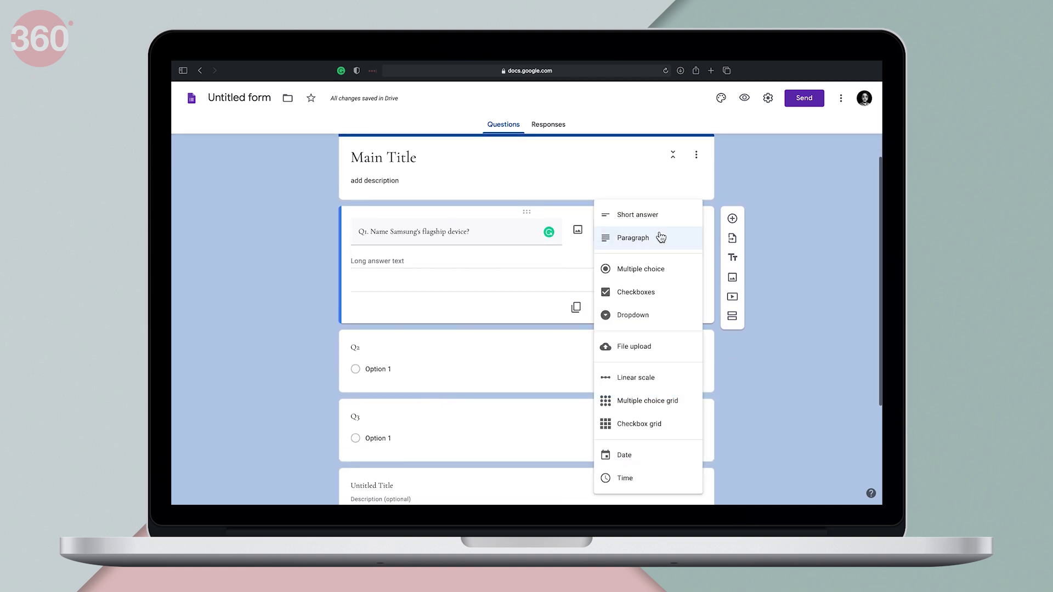
left_click(662, 270)
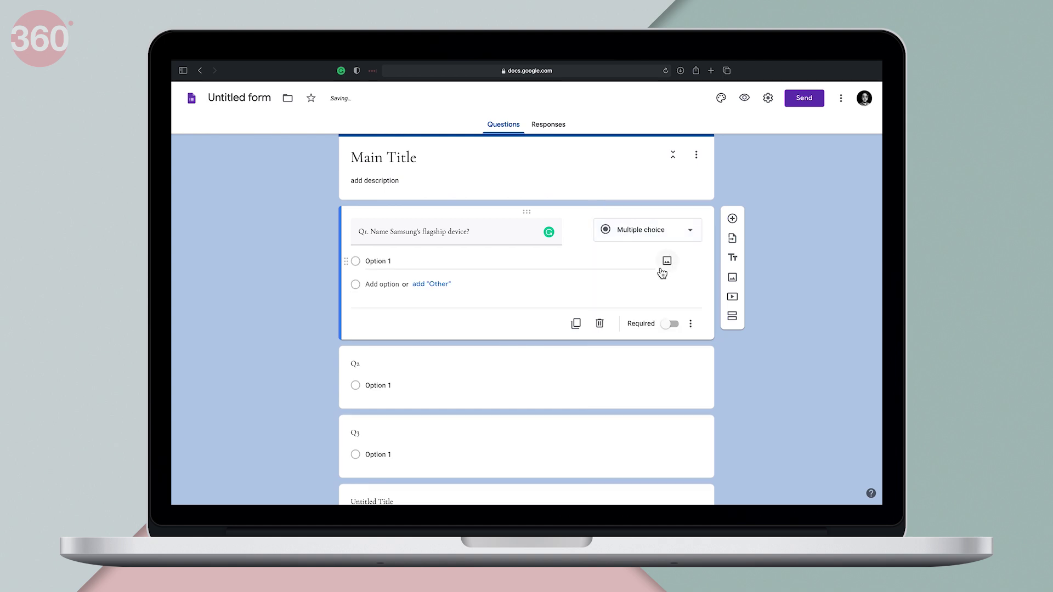
left_click(388, 287)
left_click(386, 306)
left_click(387, 328)
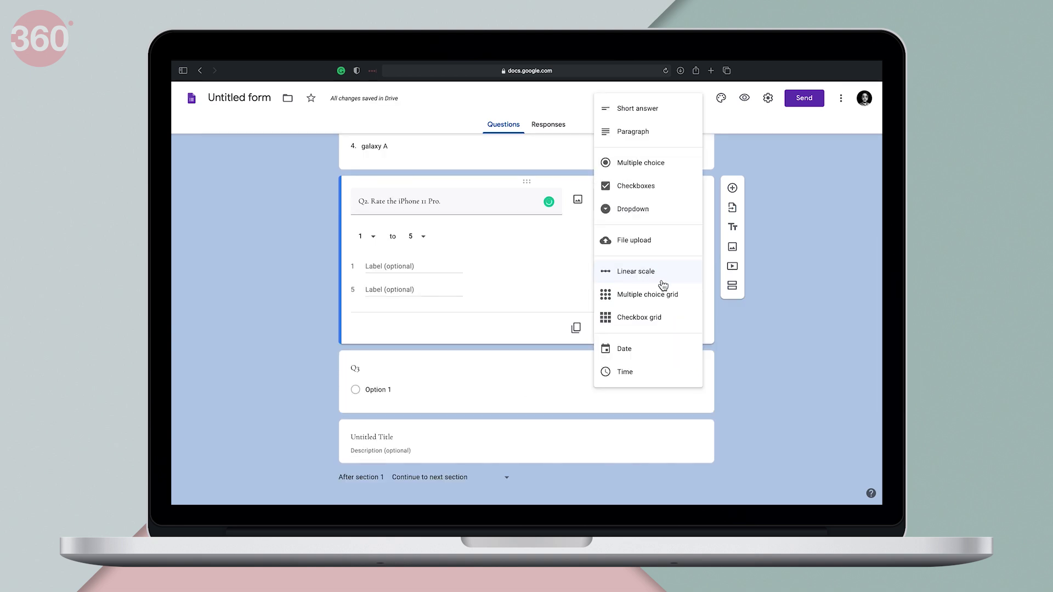
Make Q2 a linear scale from 1 to 10, labelling the low end "bad" and the high end "good"
left_click(657, 279)
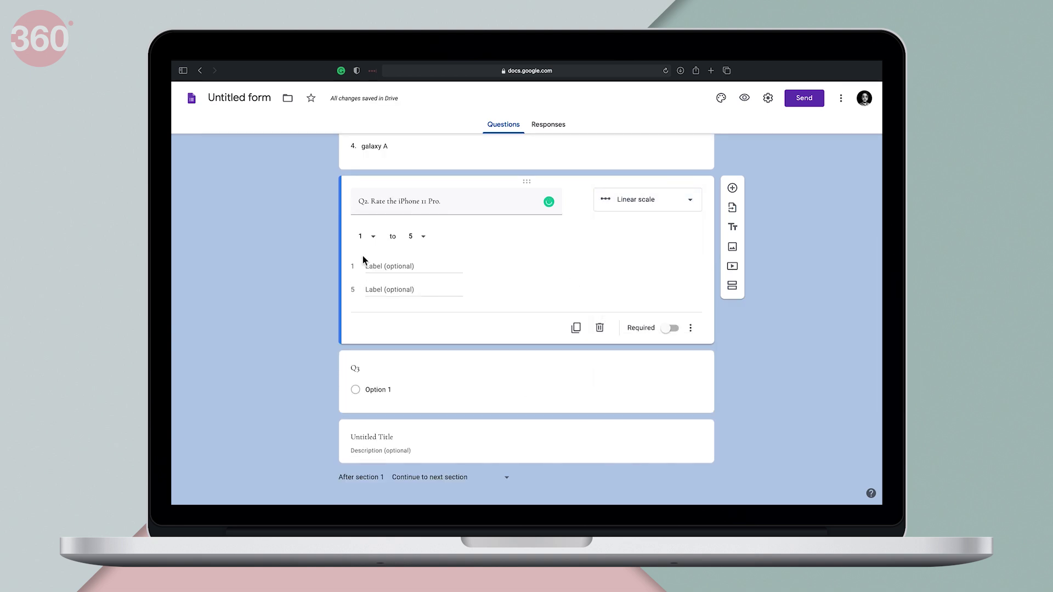
left_click(424, 237)
left_click(425, 352)
left_click(417, 269)
type("bad")
left_click(414, 289)
type("goo")
left_click(513, 286)
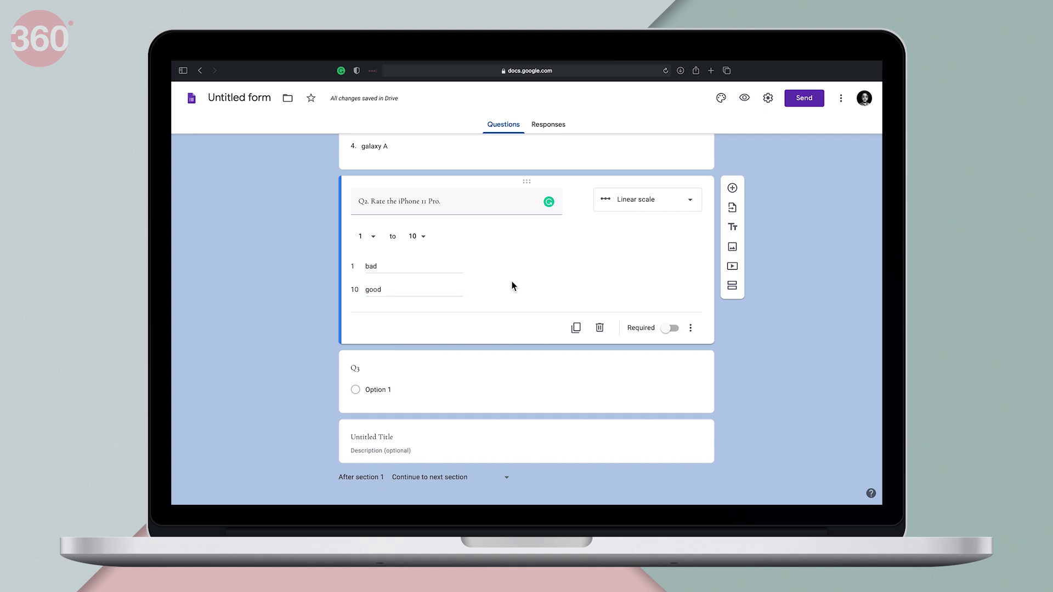
Change Q2's answer type to Multiple choice grid and expand the grid to three rows and two columns
left_click(666, 204)
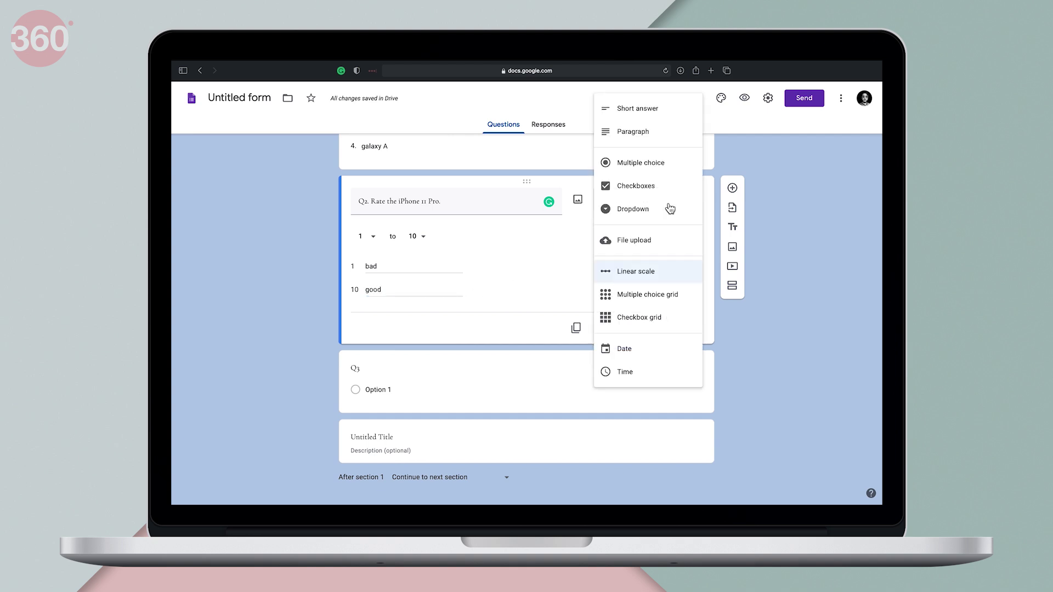
left_click(659, 296)
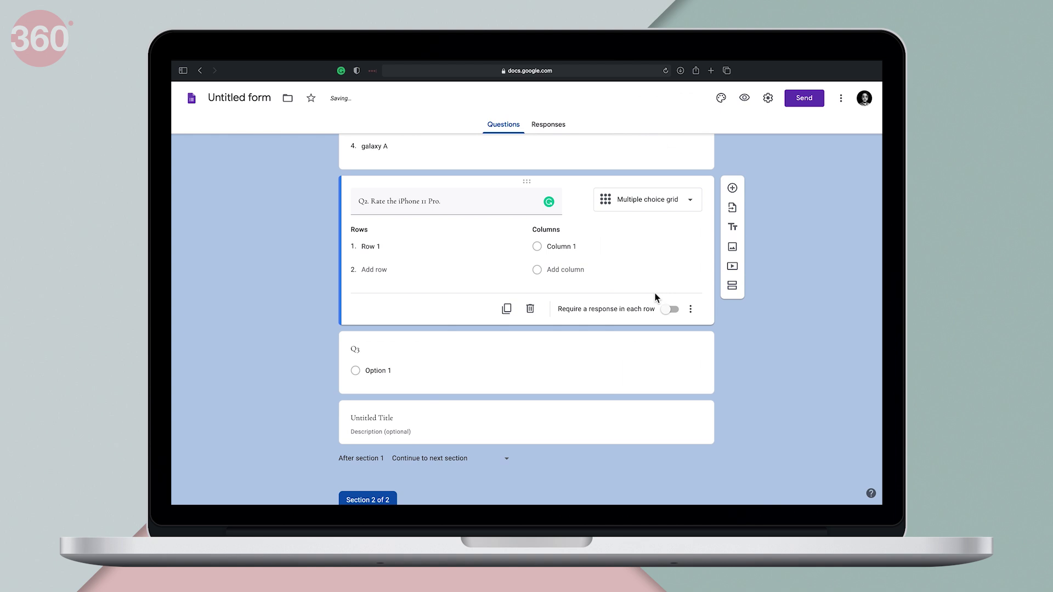
left_click(384, 270)
left_click(384, 293)
left_click(565, 270)
Name the three rows of Q2's grid Camera, Display and Battery
left_click(398, 254)
type("Camera")
left_click(398, 271)
type("Display")
left_click(390, 295)
type("Battery")
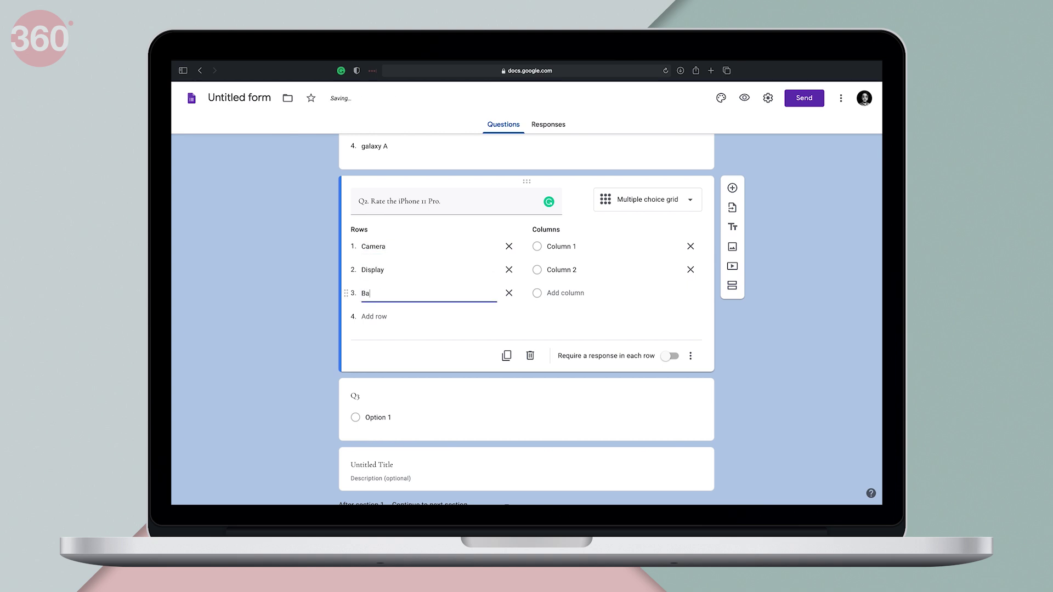
Name the two columns of Q2's grid Good and Bad
left_click(573, 252)
type("Good")
left_click(599, 270)
type("Bad")
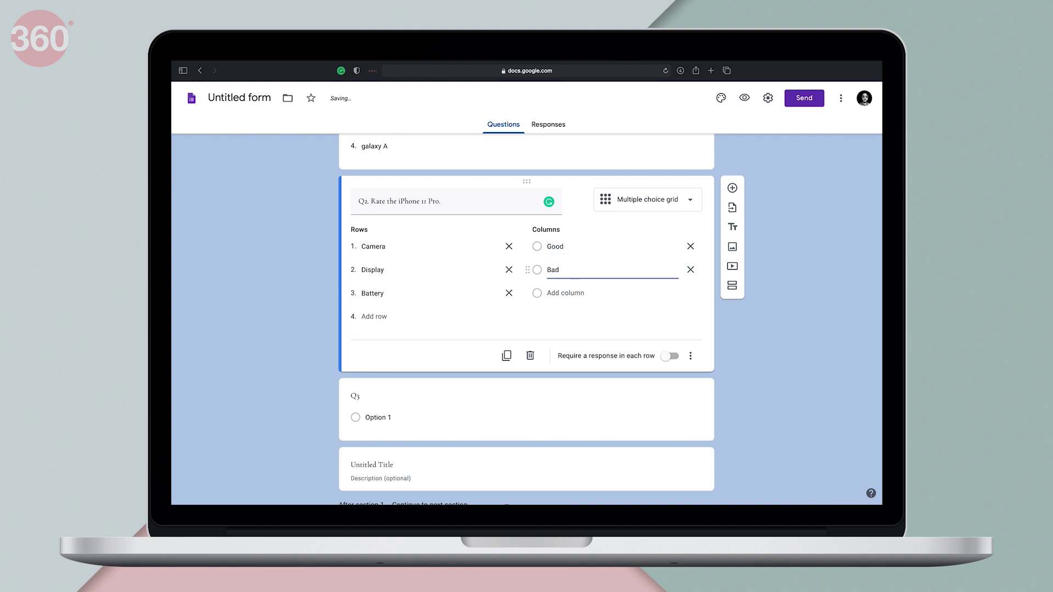
left_click(742, 346)
Extend Q3 to "Q3. When was the galaxy note 20 launched? Specify Date and time." and set its answer type to Date
left_click(447, 402)
type(". When was the galaxy note 20 lau")
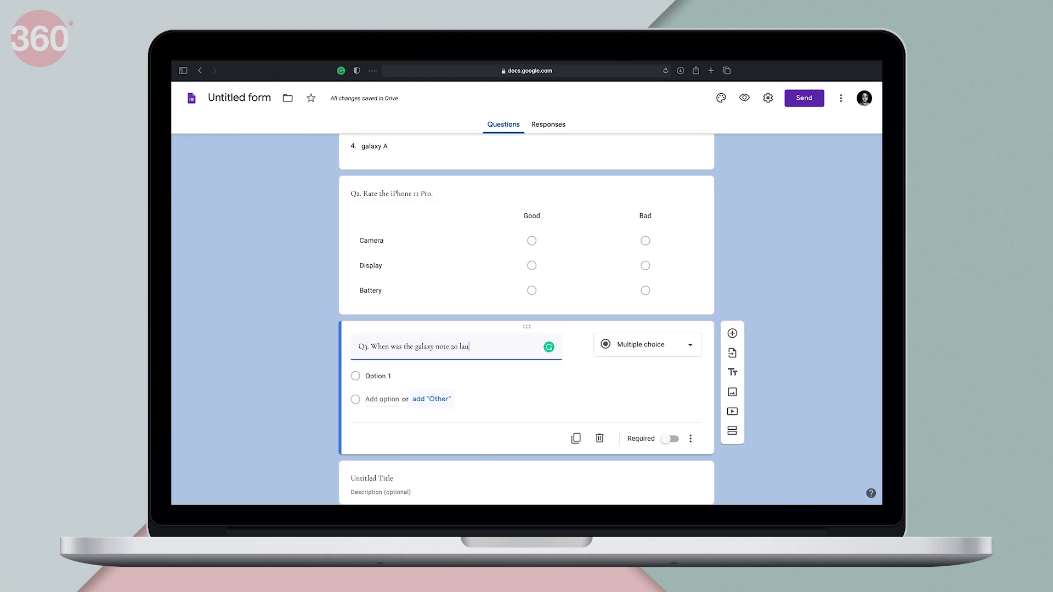
type("nched? Specify Date and time.")
left_click(674, 354)
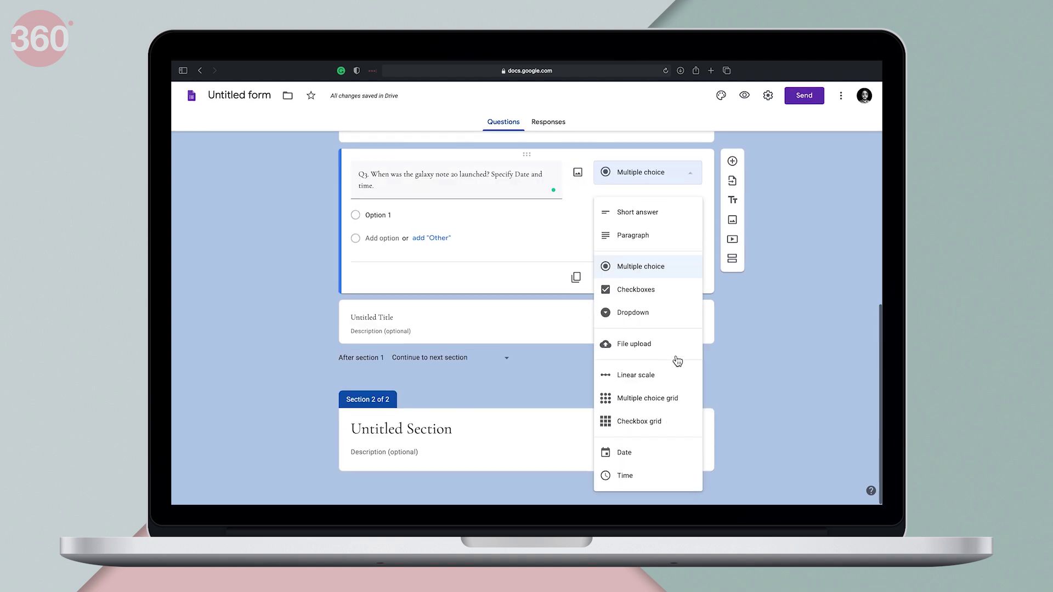
left_click(639, 464)
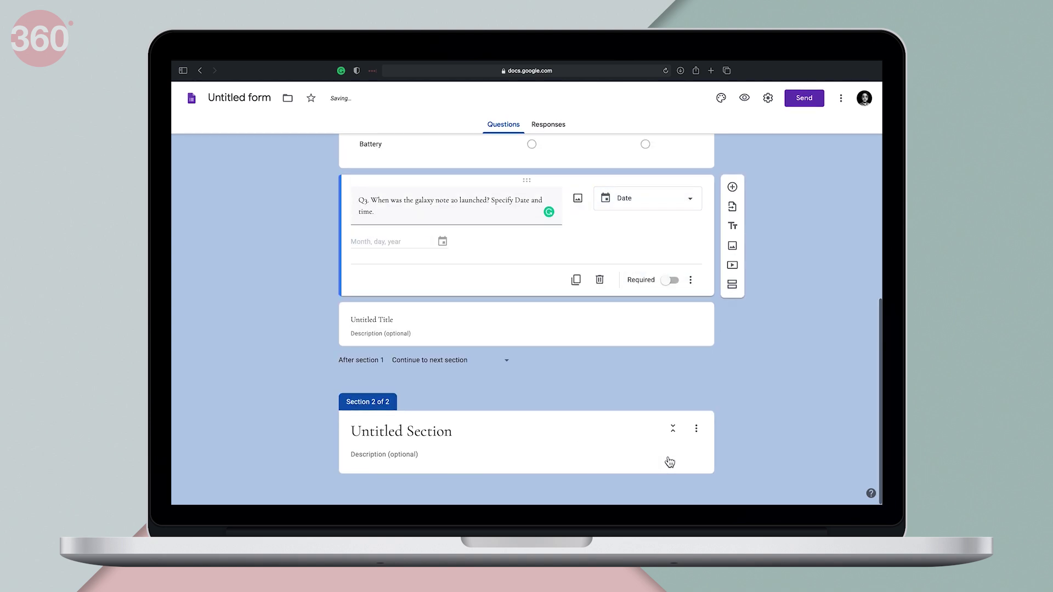
Set Q3's answer type to Time and duplicate the question, starting the copy's replacement text with "Q"
left_click(631, 203)
left_click(645, 375)
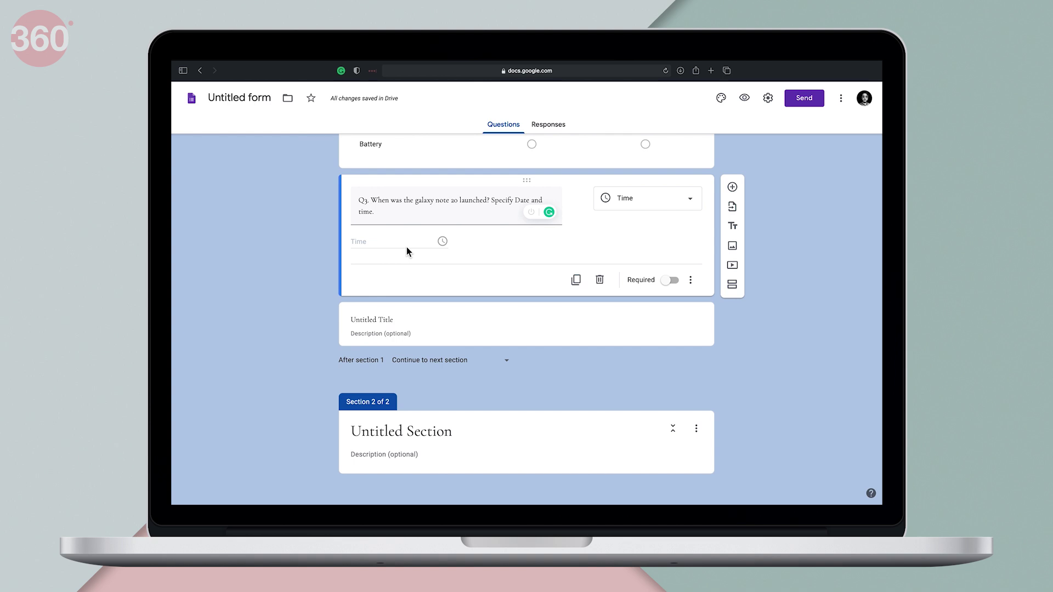
left_click(584, 284)
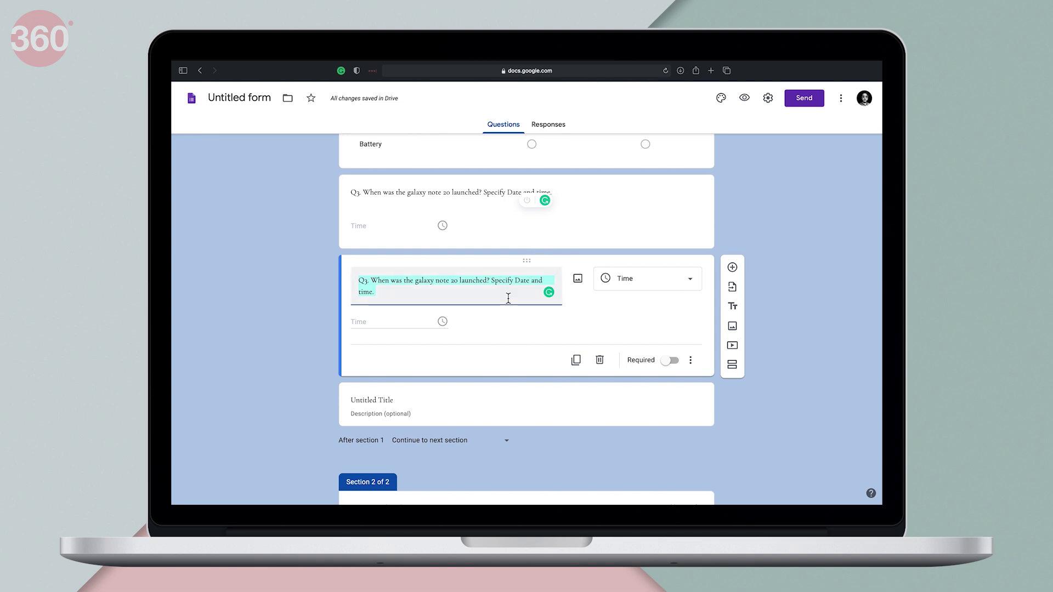
type("Q")
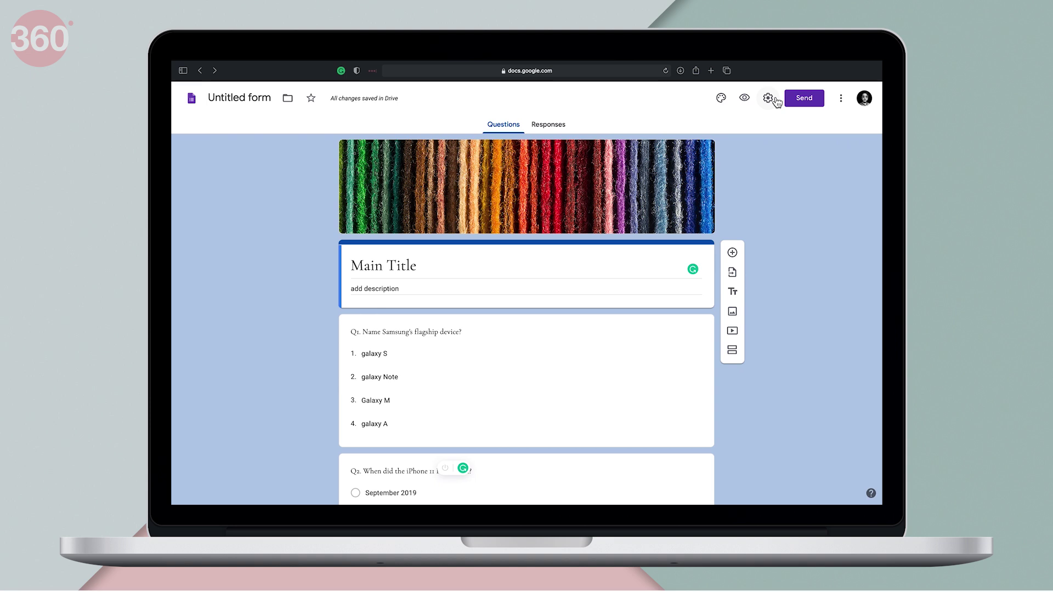
Make the form a quiz that releases grades later, after manual review, and save the settings
left_click(771, 98)
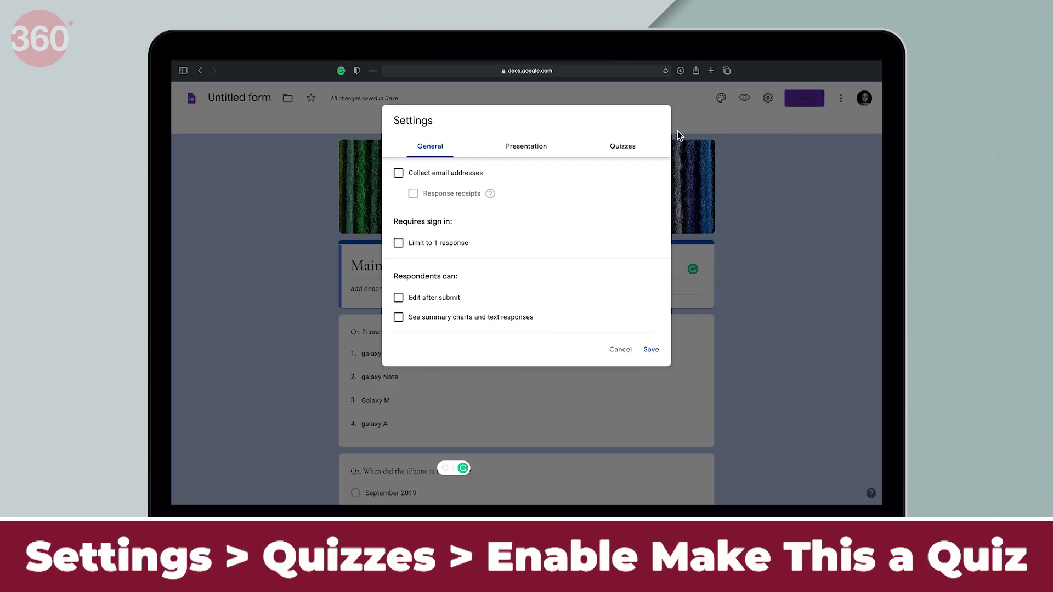
left_click(656, 149)
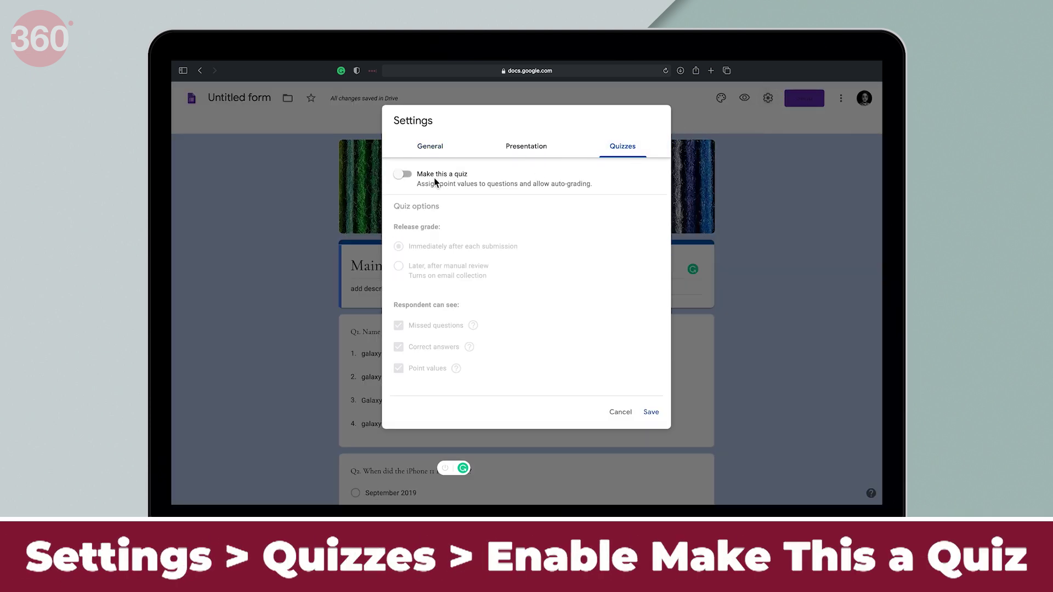
left_click(415, 183)
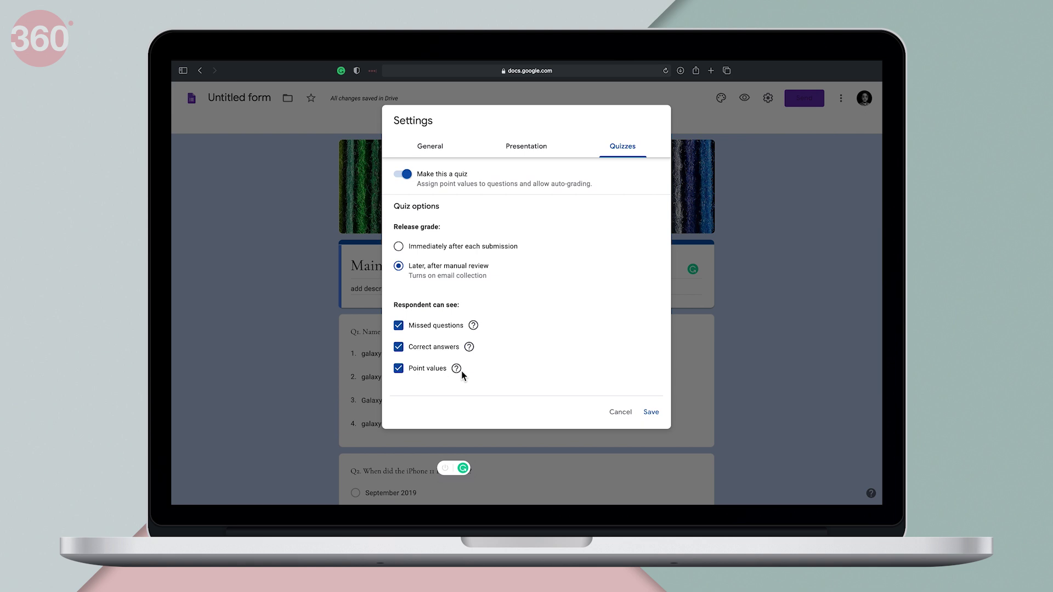
left_click(653, 412)
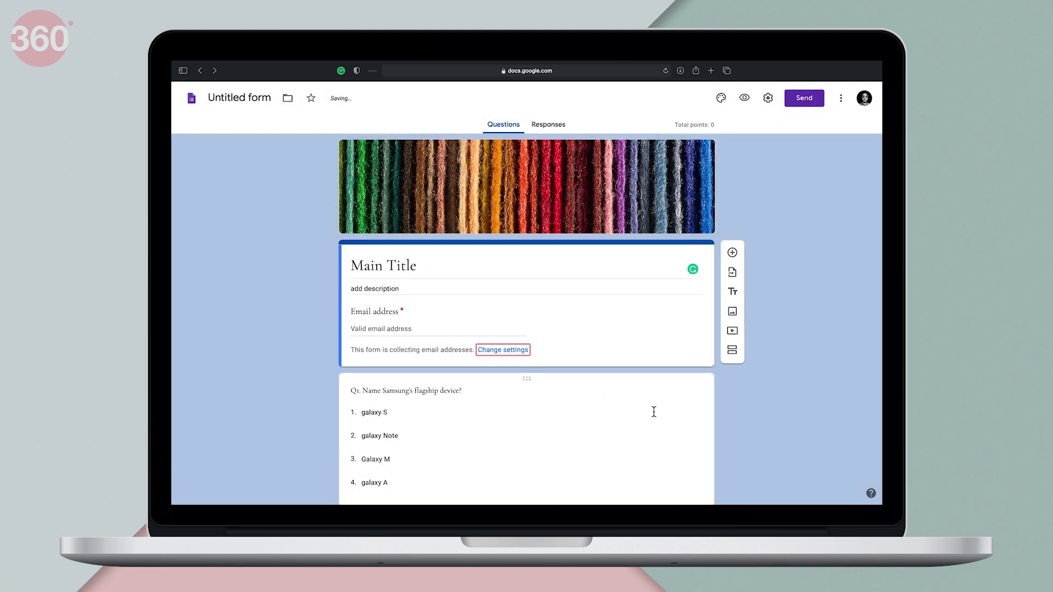
In Q1's answer key, mark galaxy S as the correct answer, worth 5 points, and finish the key
scroll(653, 411, "down", 5)
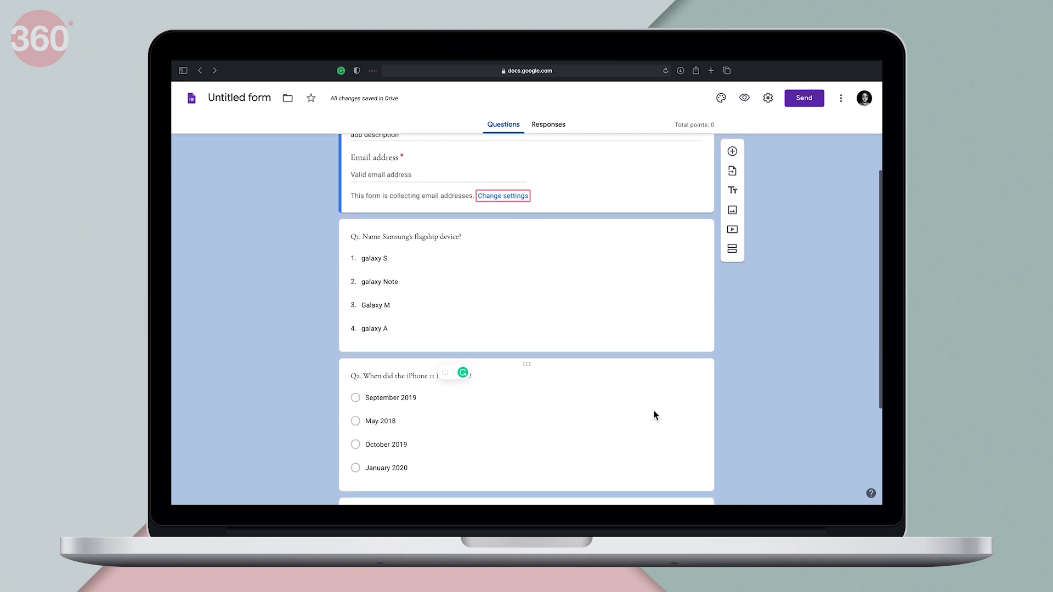
left_click(554, 248)
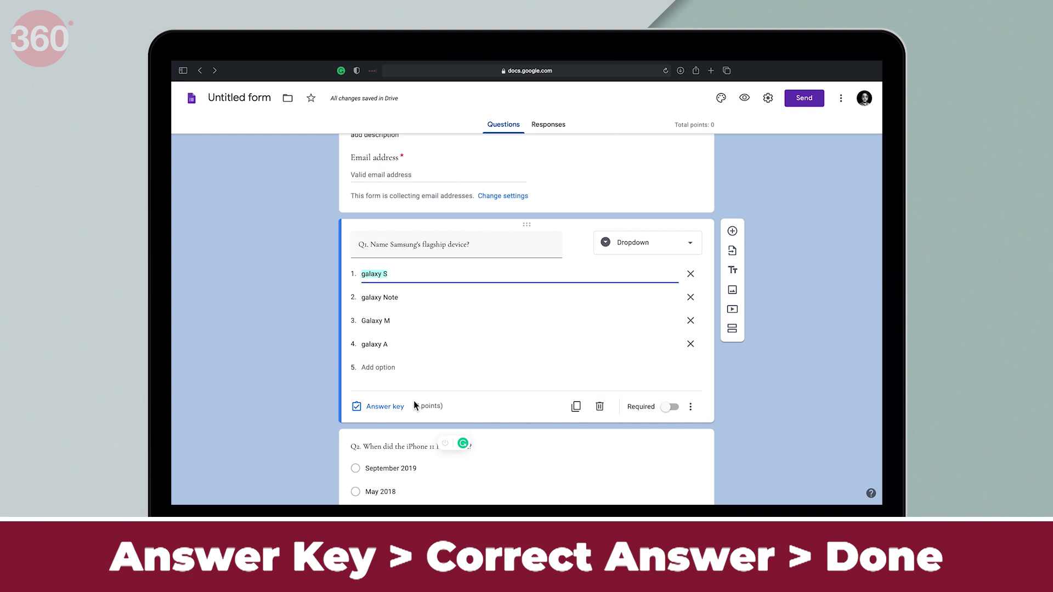
left_click(393, 412)
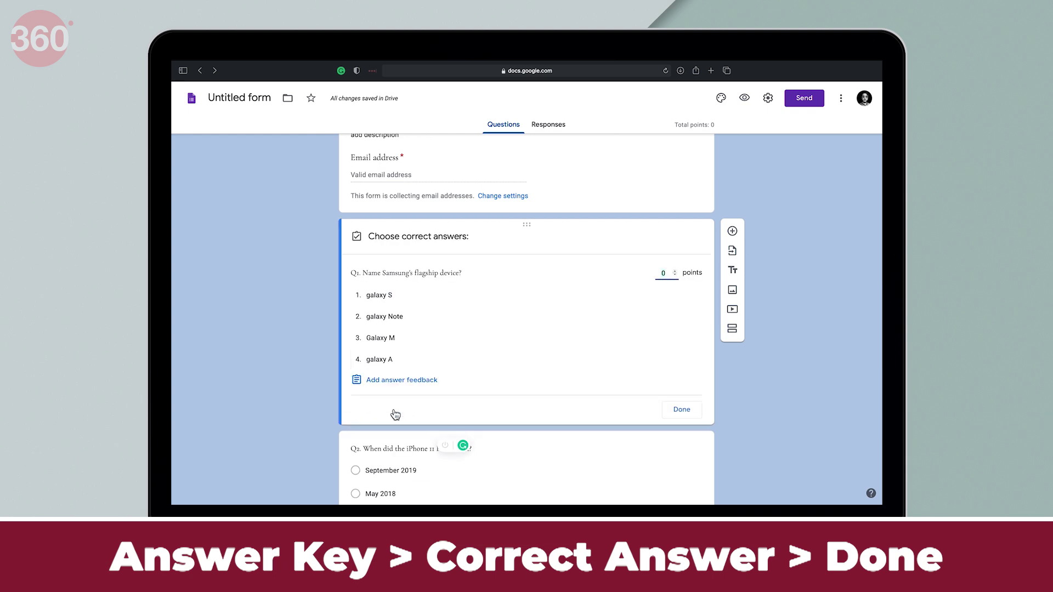
left_click(398, 302)
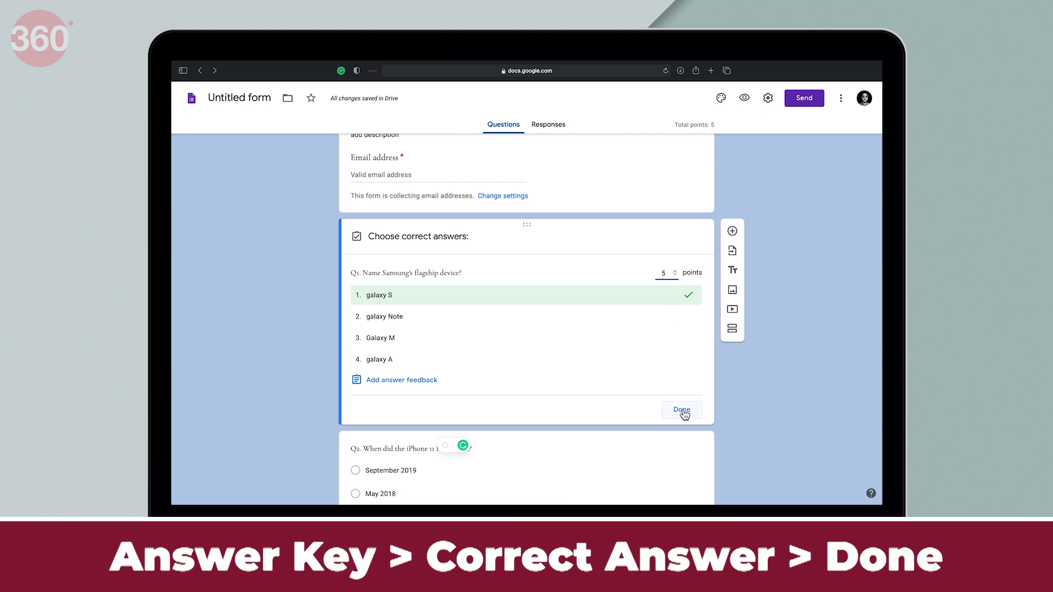
scroll(584, 417, "down", 2)
left_click(692, 352)
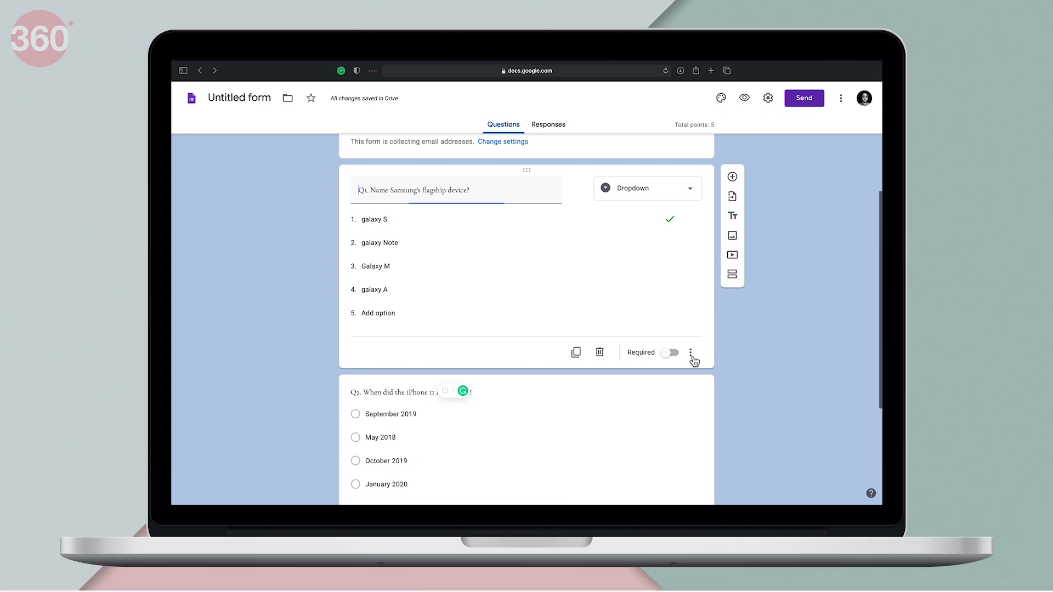
In the answer key of Q2 about the iPhone 11 Pro launch, mark September 2019 as correct
scroll(691, 359, "down", 5)
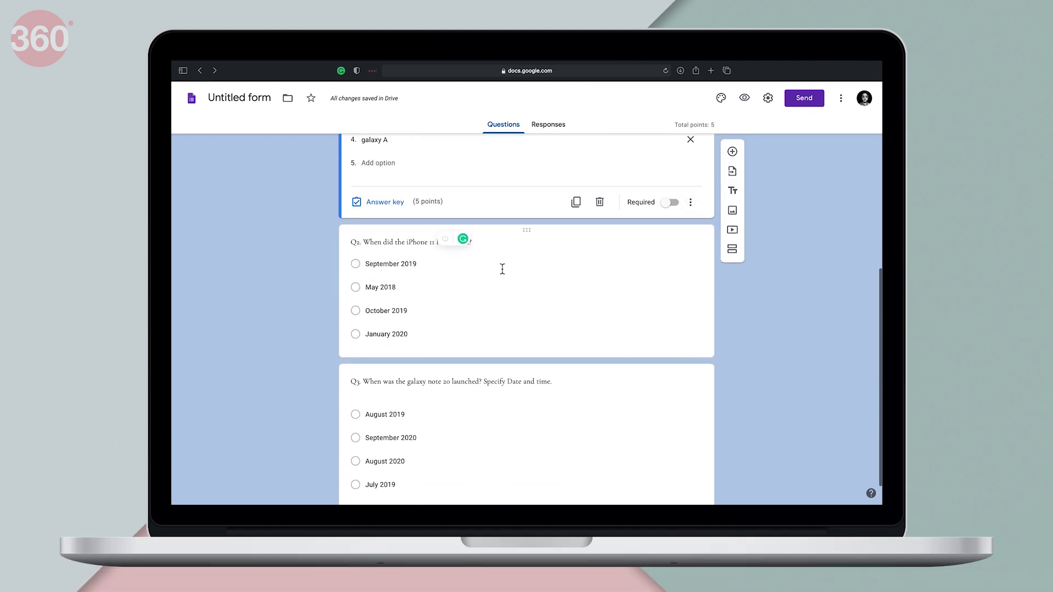
left_click(547, 261)
left_click(385, 344)
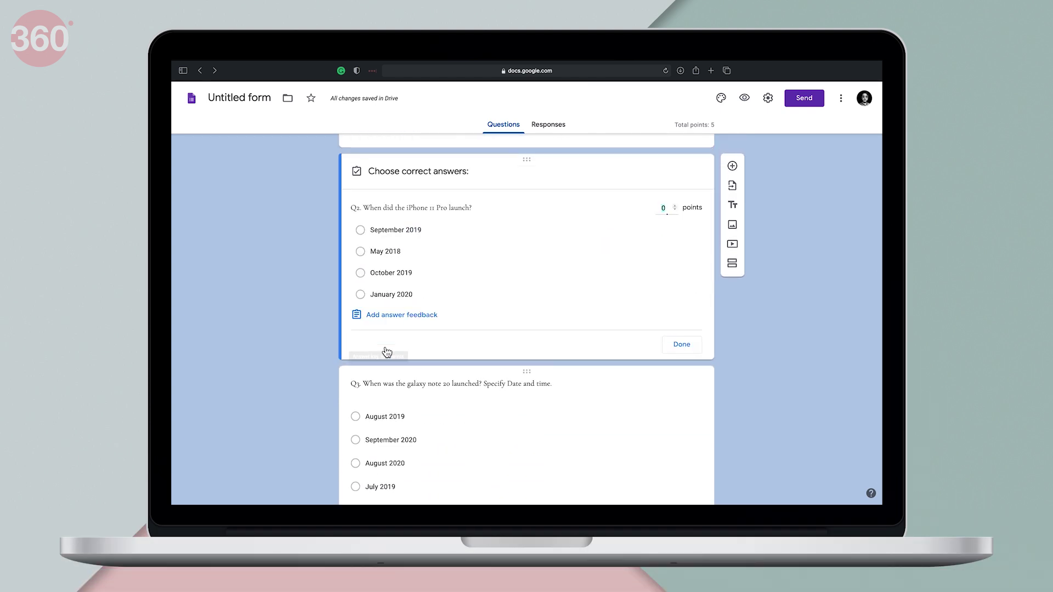
left_click(372, 235)
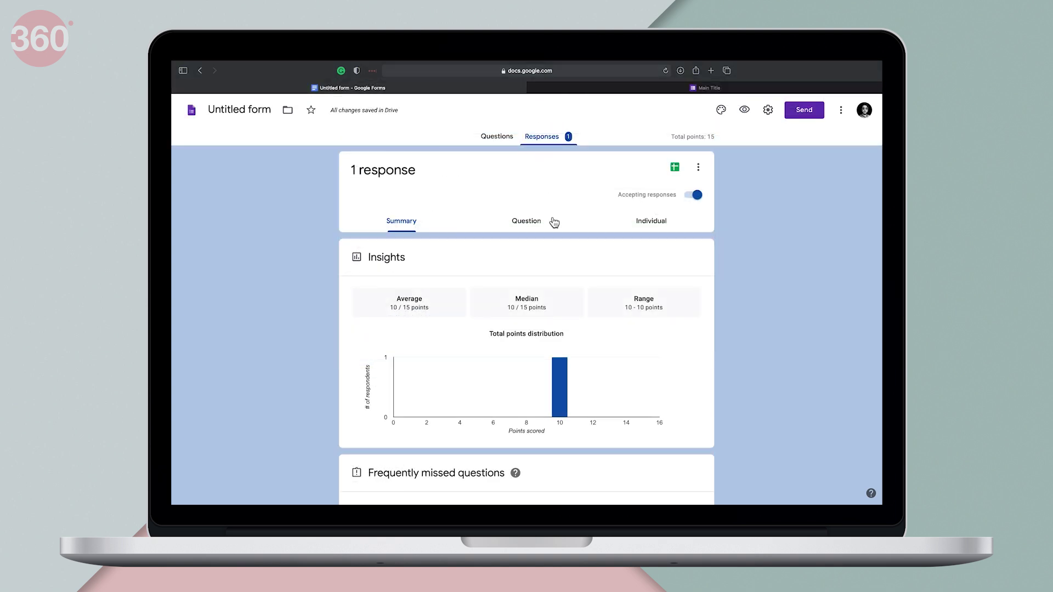
Review the summary insights of the responses, and examine the answers question by question, going back from Q2 to the previous question
scroll(556, 253, "down", 2)
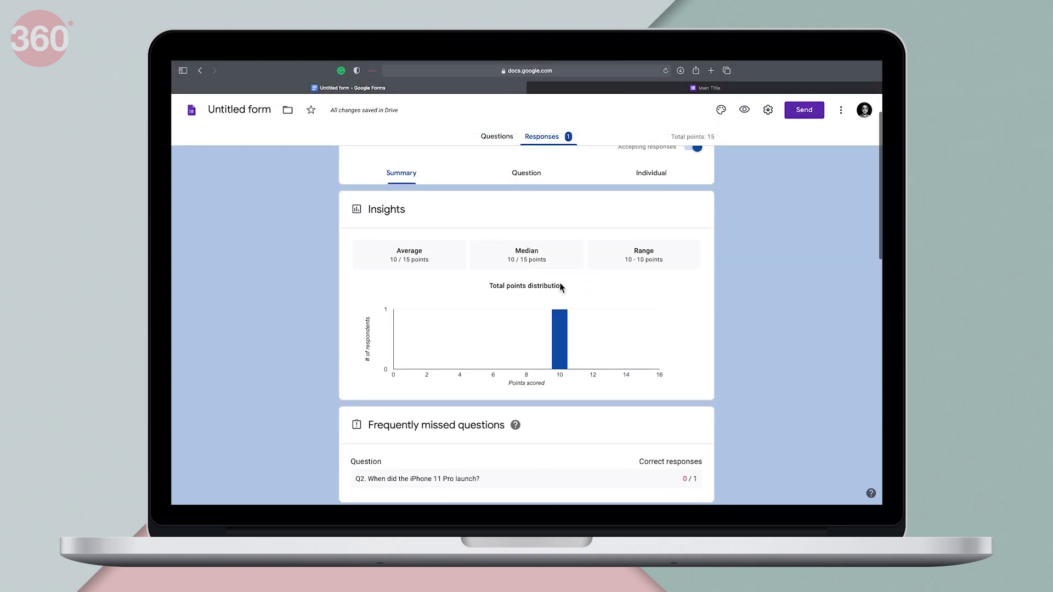
left_click(538, 177)
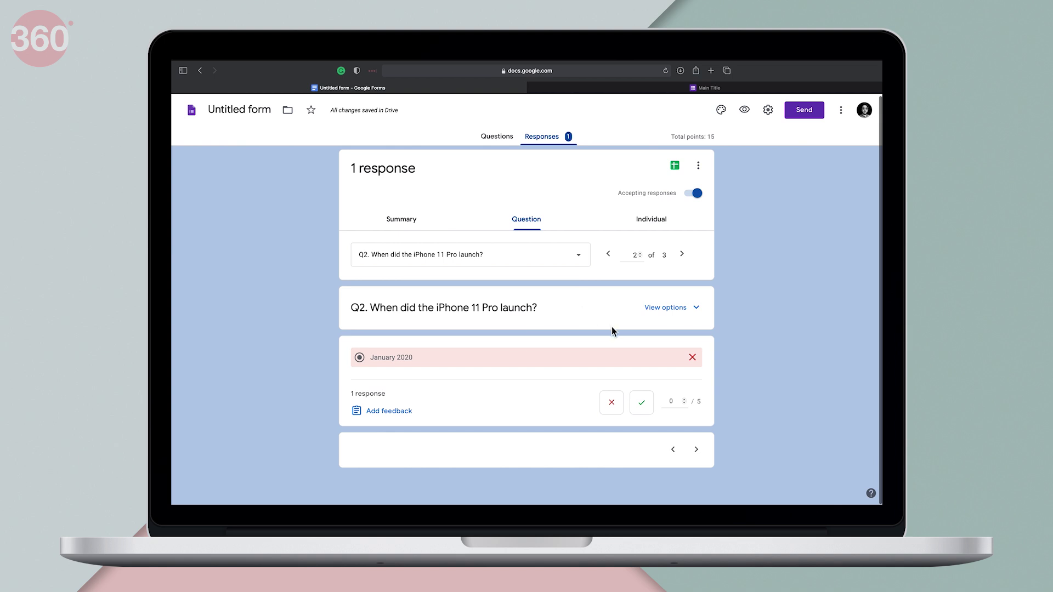
left_click(673, 451)
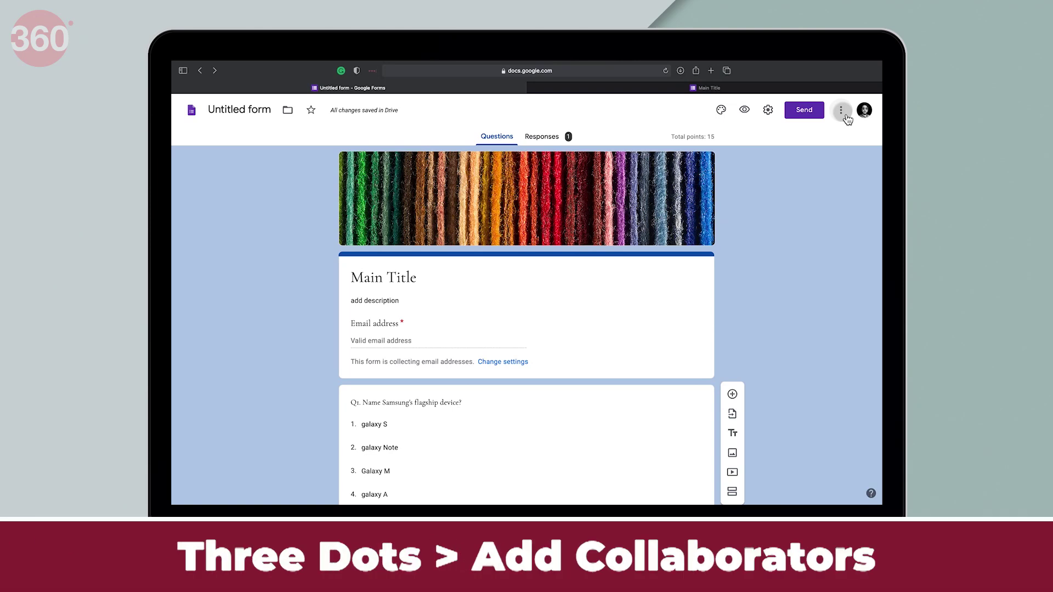
Add a collaborator as an editor of the form by e-mail and send the invitation
left_click(845, 115)
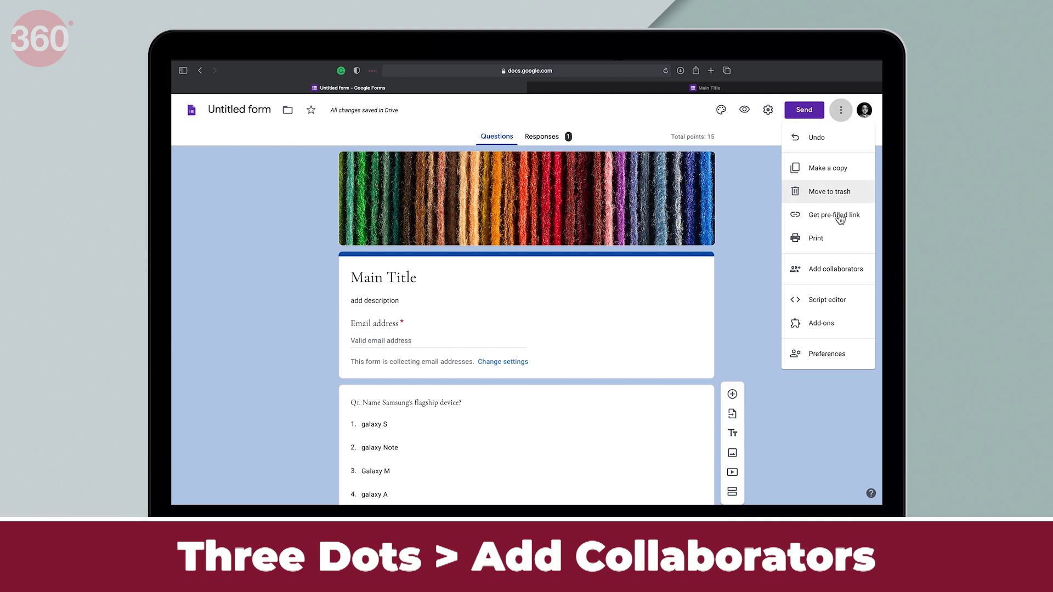
left_click(857, 281)
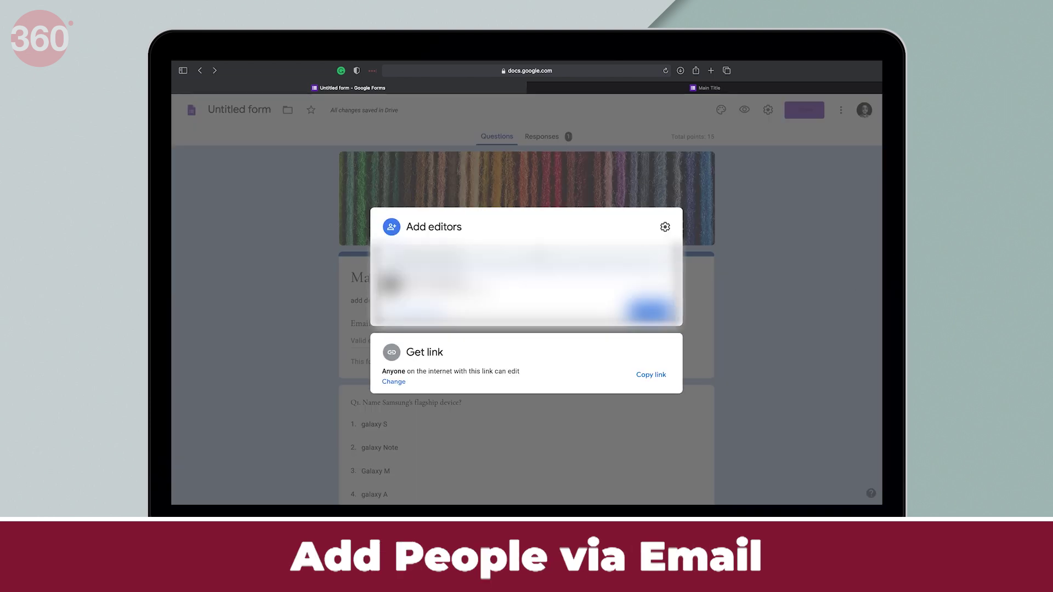
type("a")
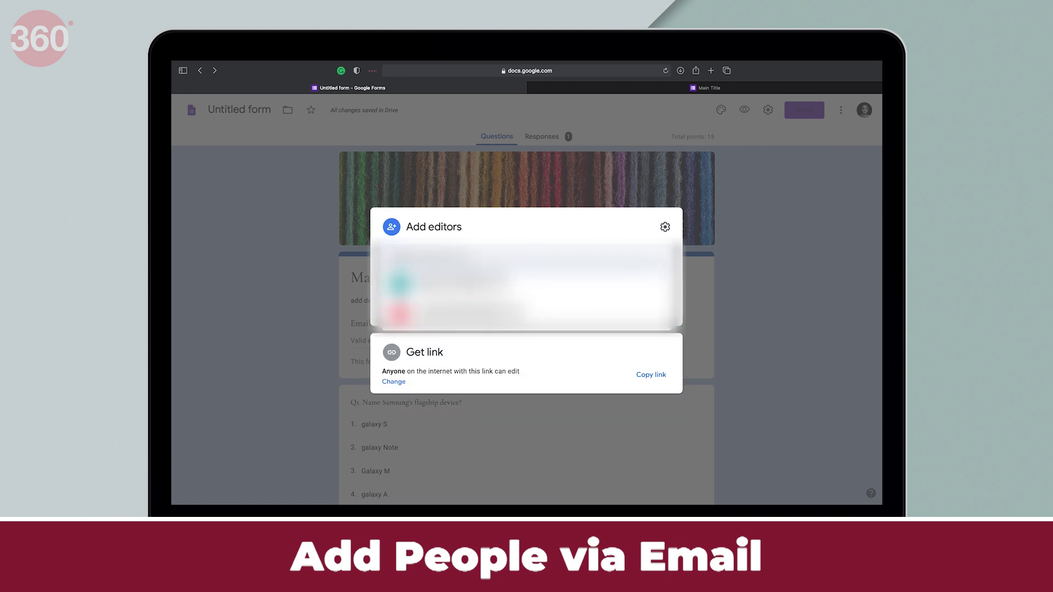
left_click(500, 289)
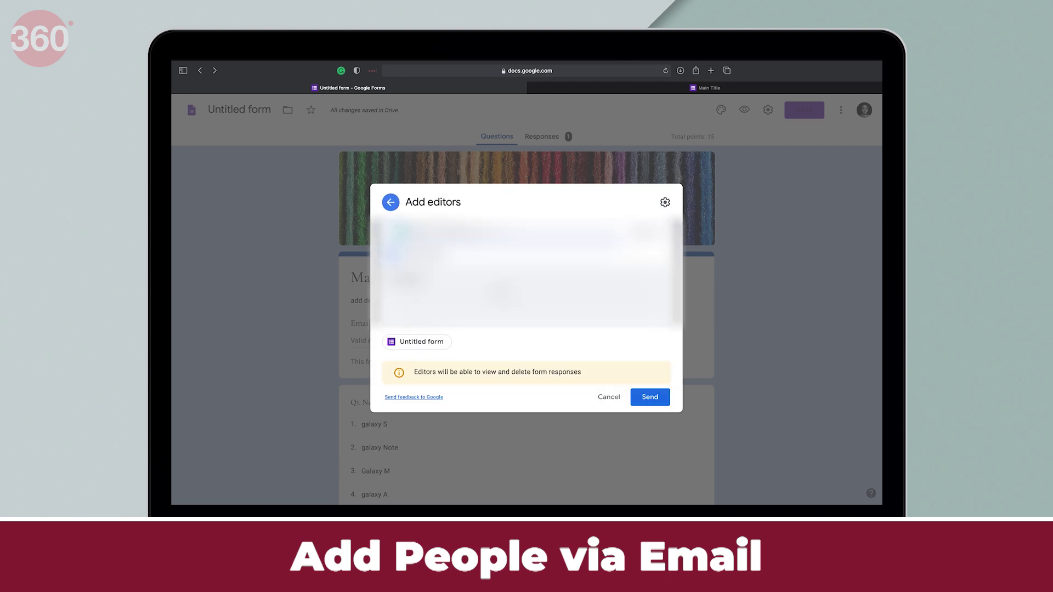
left_click(648, 398)
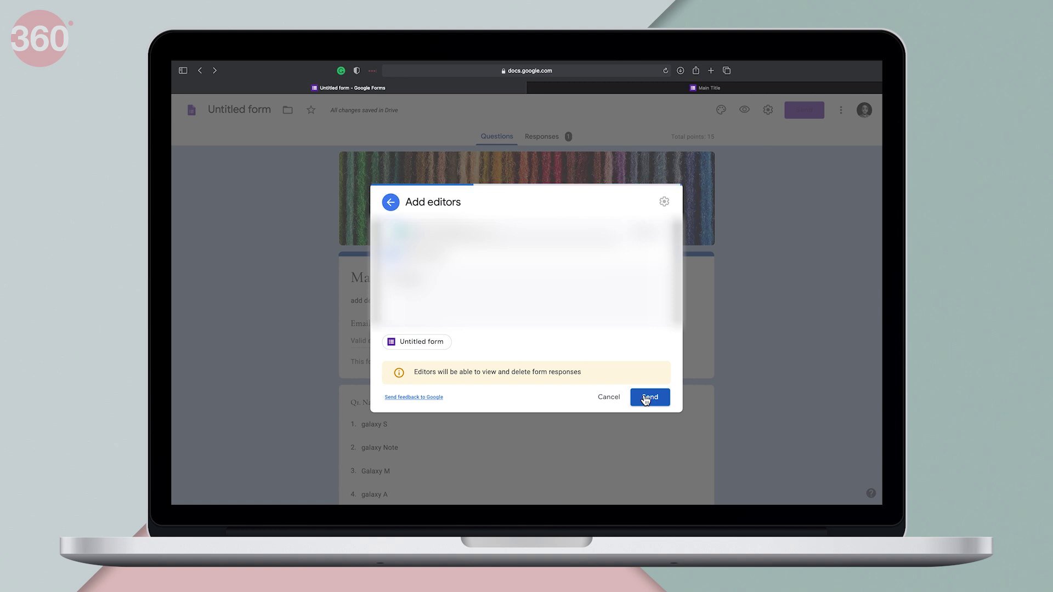
Copy the collaborator link that lets anyone with the link edit the form, and close the sharing settings
left_click(841, 110)
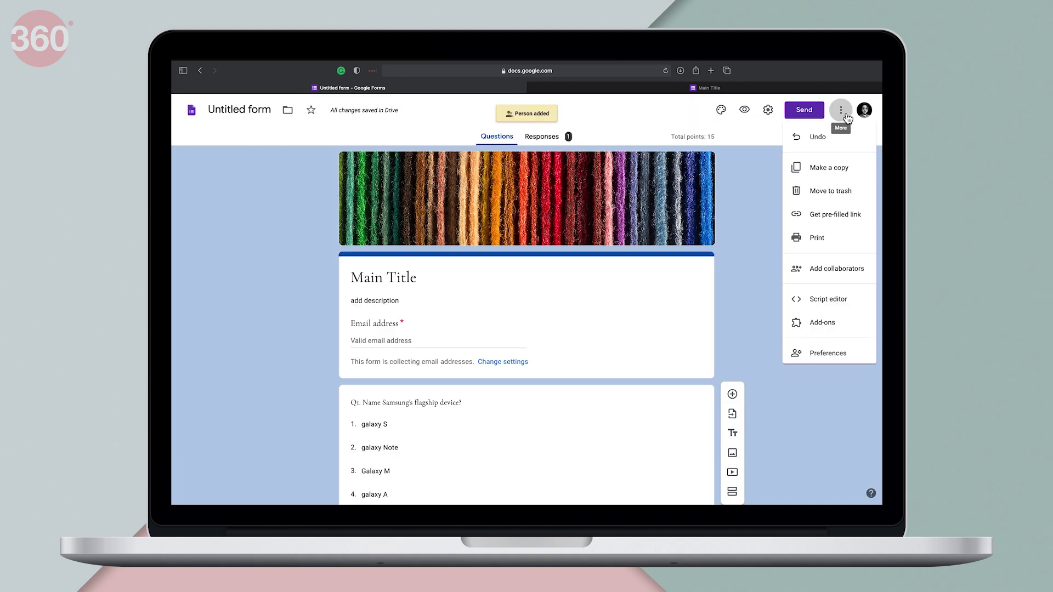
left_click(852, 274)
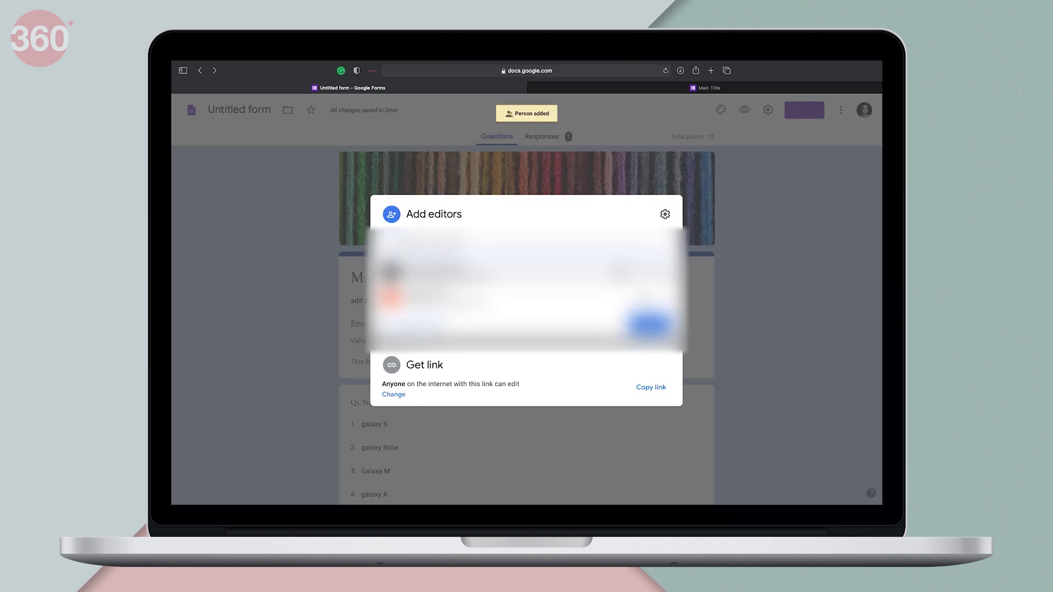
left_click(394, 395)
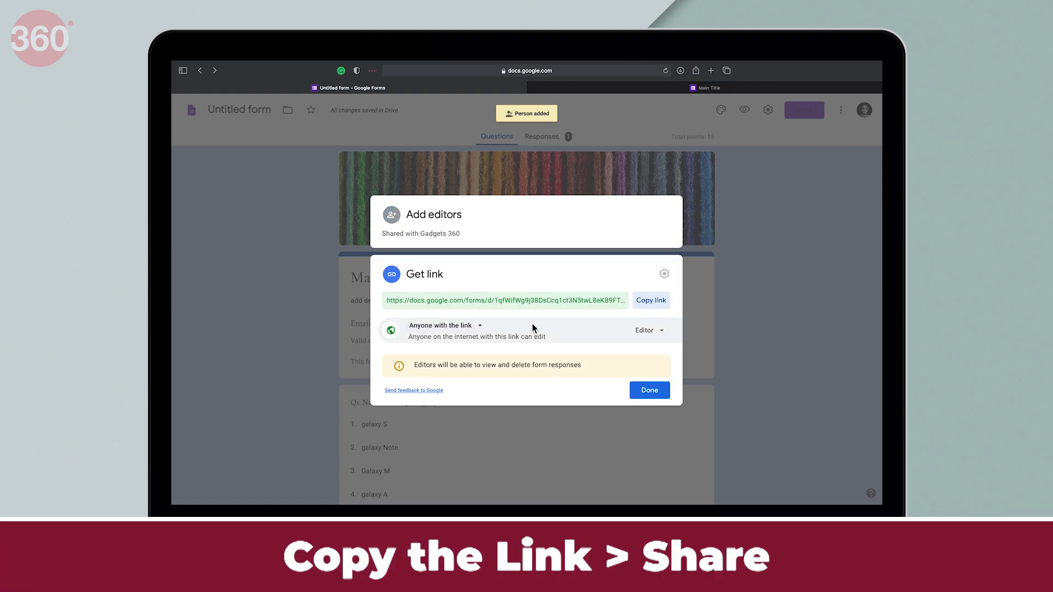
left_click(651, 301)
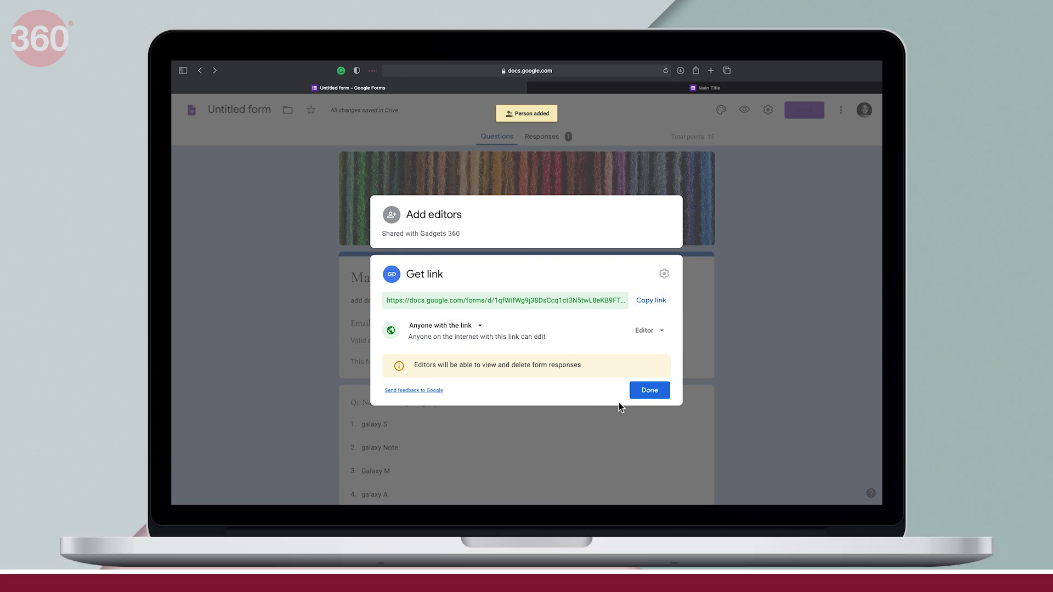
left_click(650, 390)
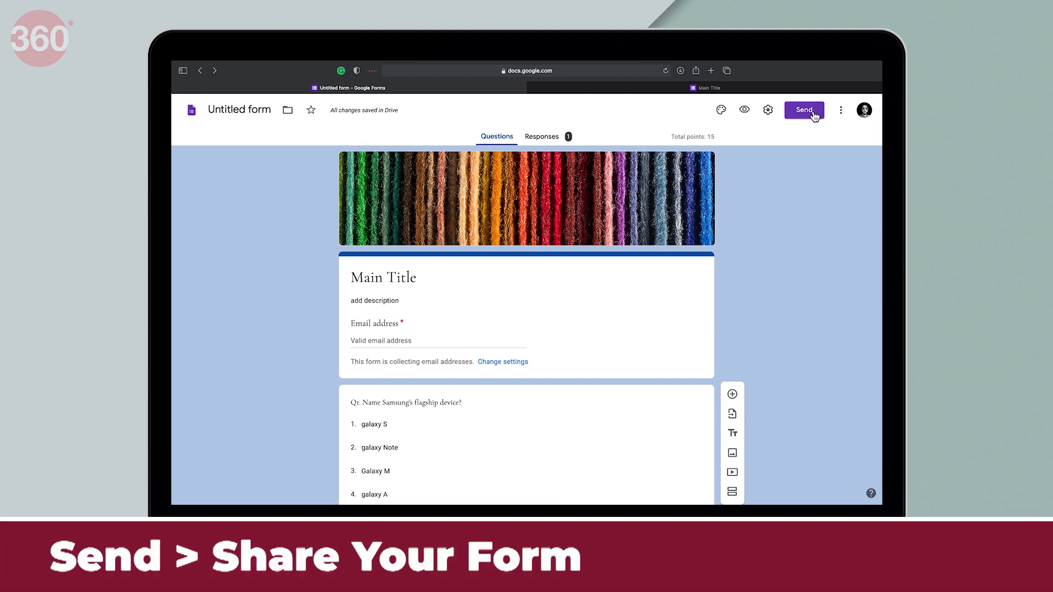
Copy the form's shortened link for sending to respondents, and bring up the embed HTML option
left_click(813, 113)
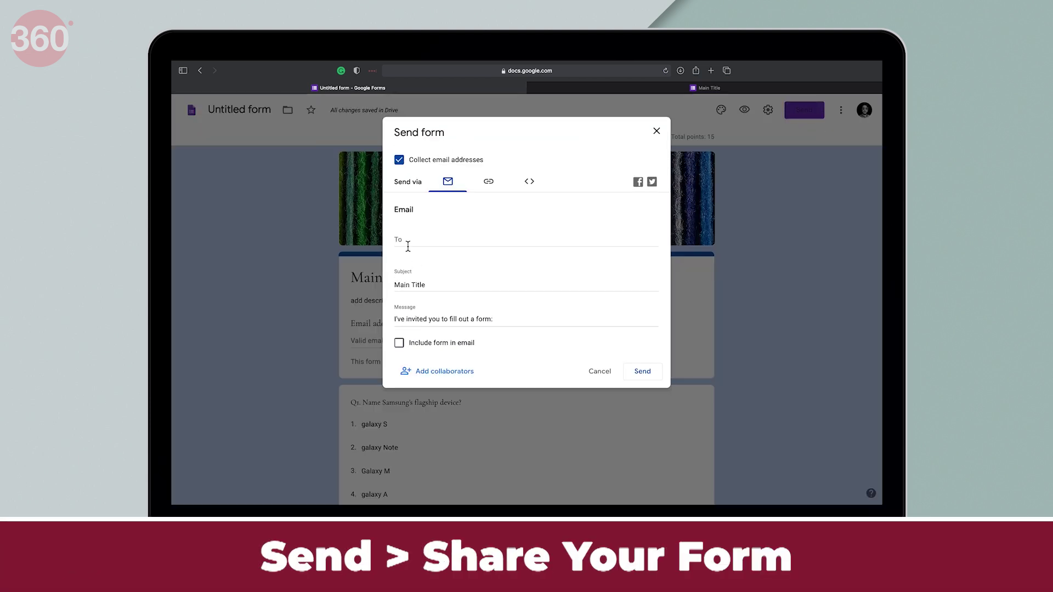
left_click(489, 182)
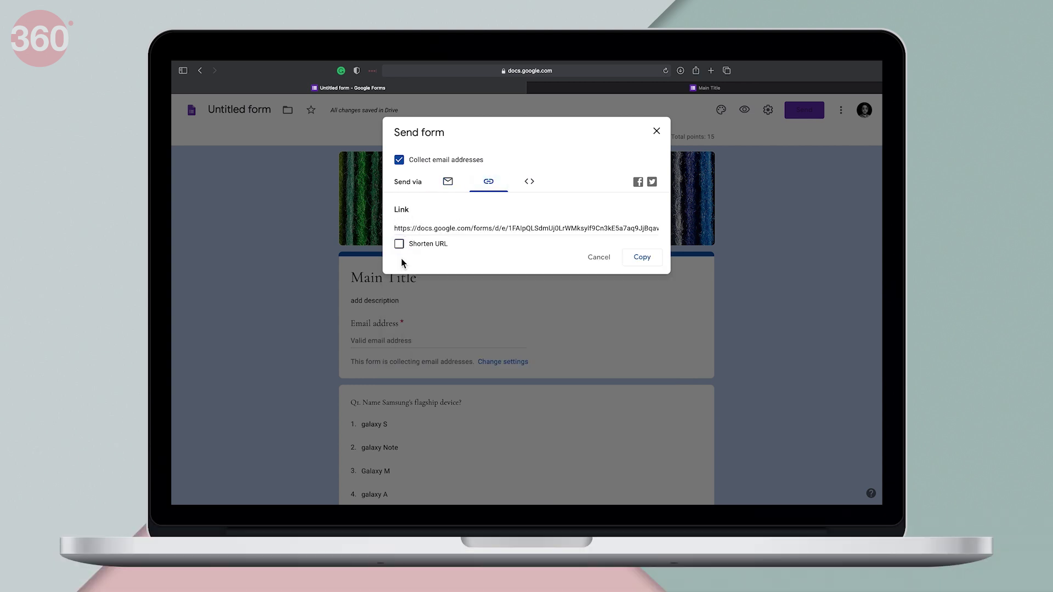
left_click(399, 244)
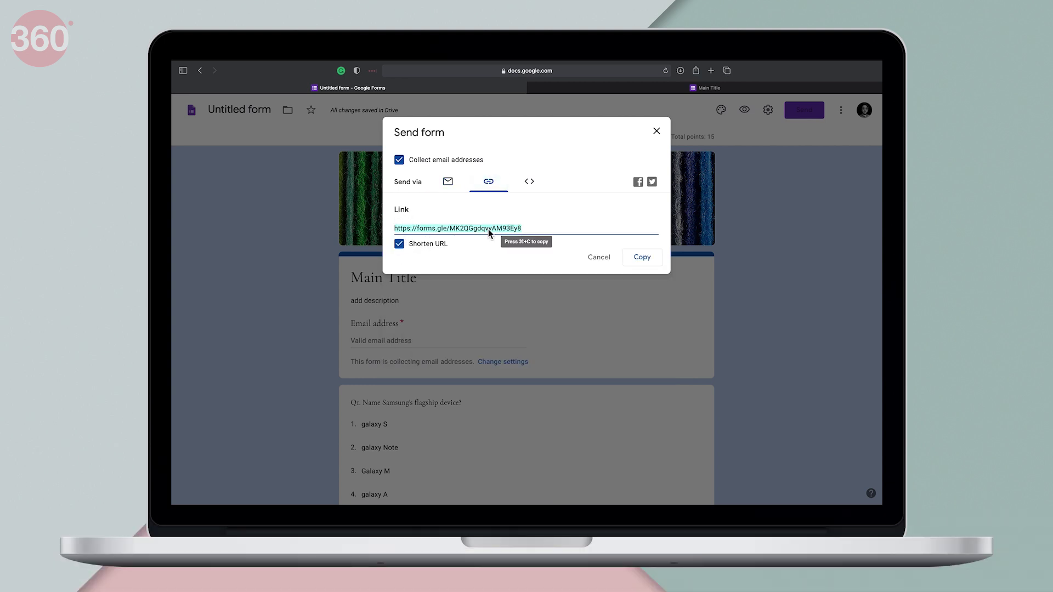
left_click(646, 261)
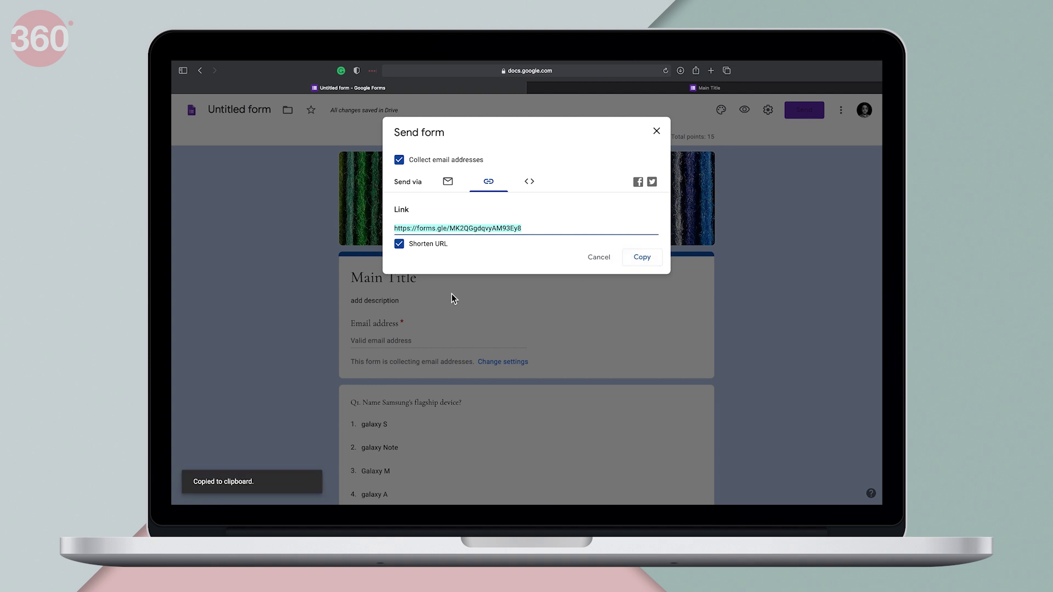
left_click(529, 190)
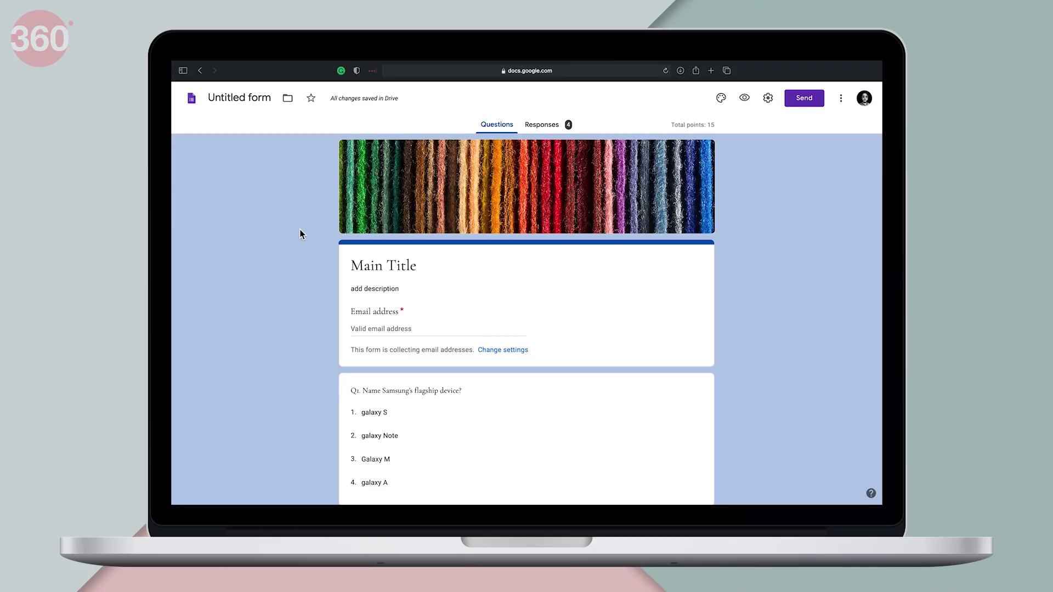
Open the form's responses and stop the form from accepting new responses
left_click(566, 133)
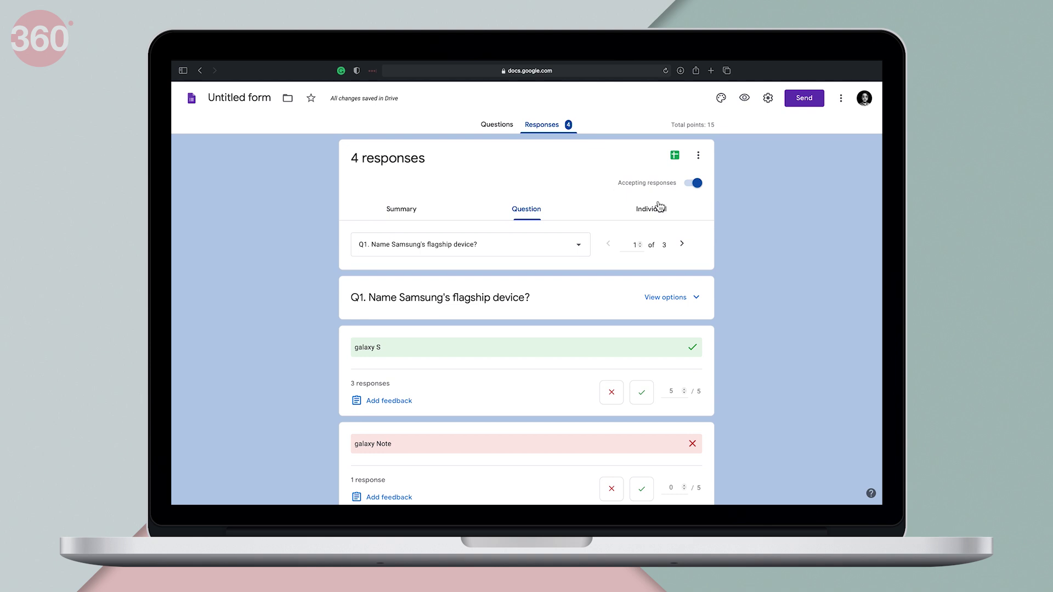
left_click(697, 183)
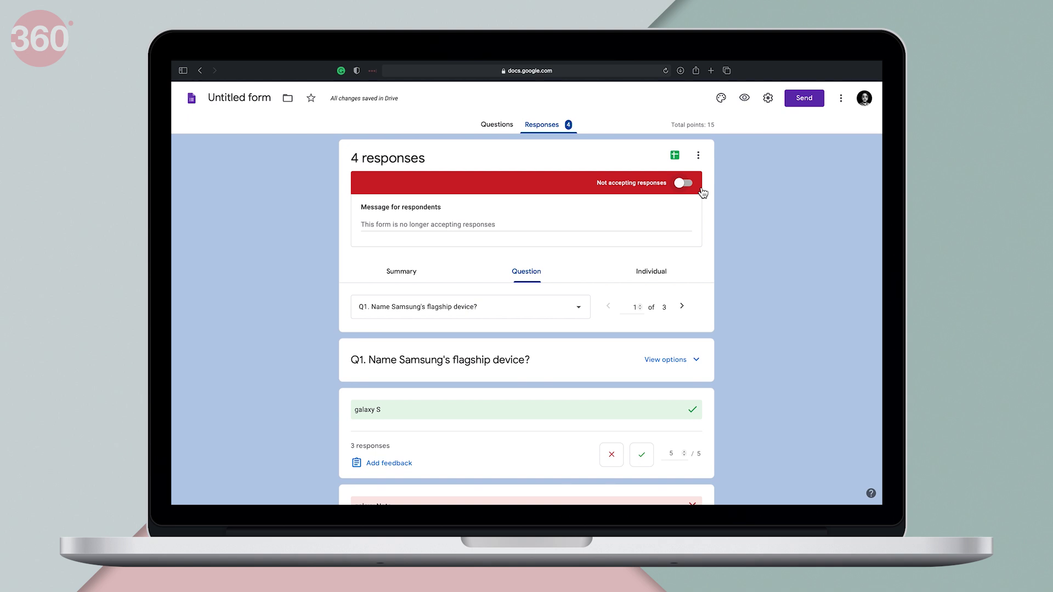
Review the response summary, including the score insights, respondents' scores and the answer charts for each question
left_click(429, 280)
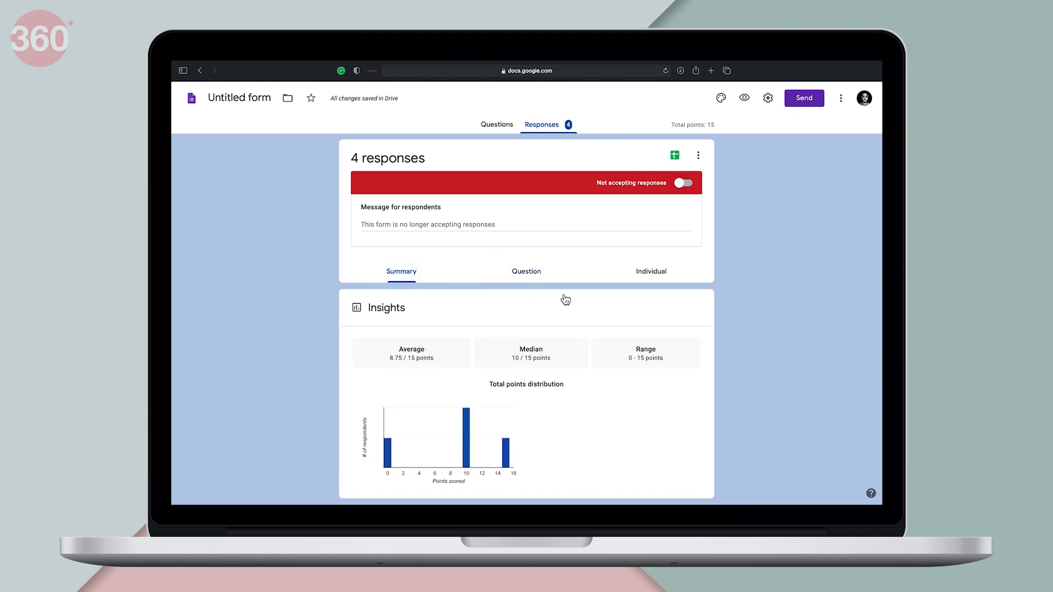
scroll(618, 312, "down", 3)
scroll(618, 314, "down", 5)
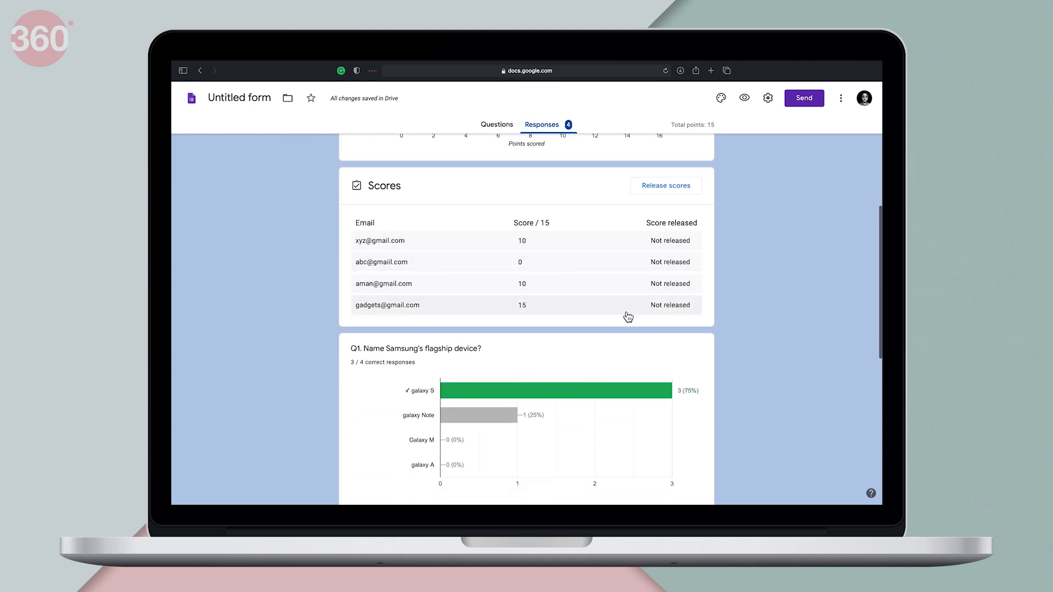
scroll(628, 317, "down", 10)
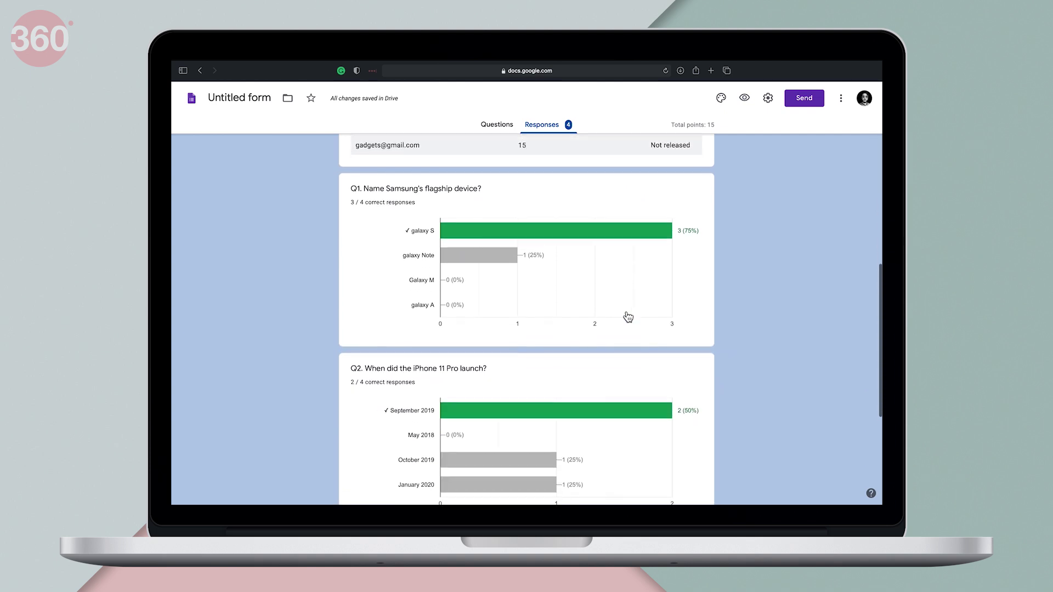
scroll(628, 317, "up", 15)
scroll(628, 317, "up", 3)
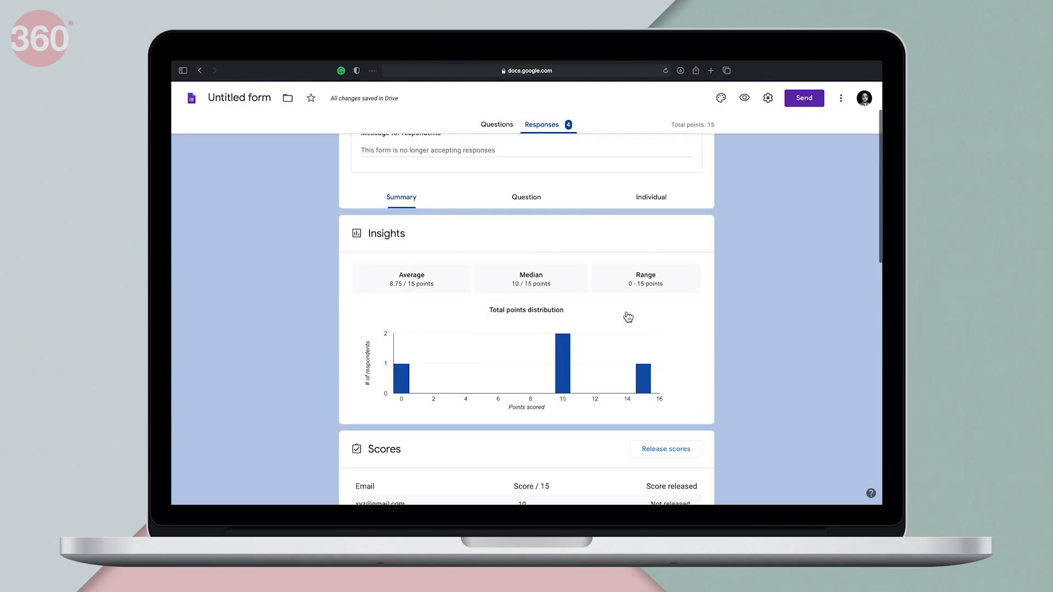
Review the responses question by question, going through the graded answers from Q1 to Q3
left_click(532, 279)
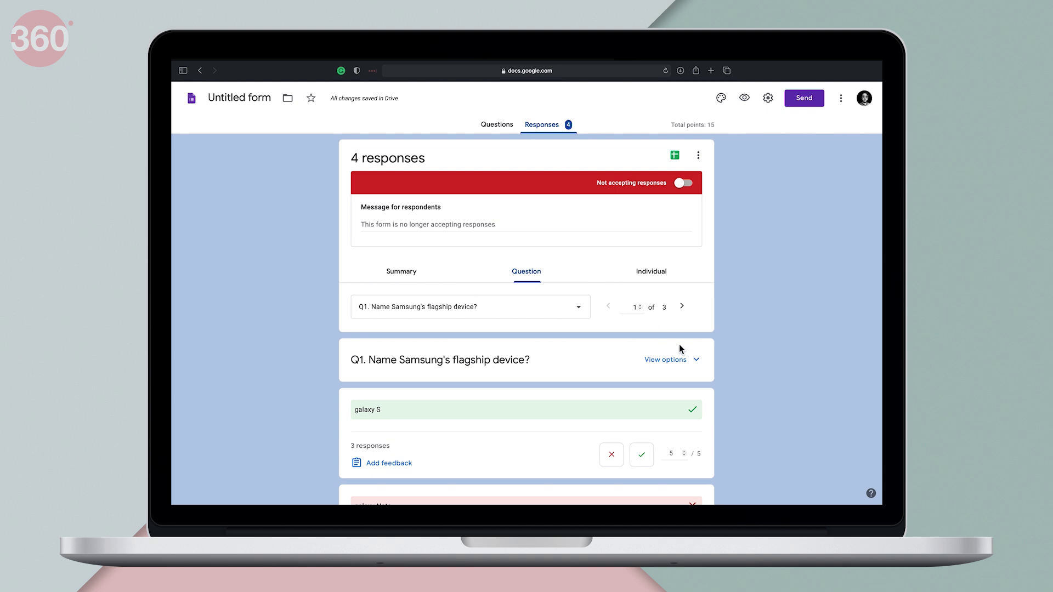
scroll(676, 340, "down", 5)
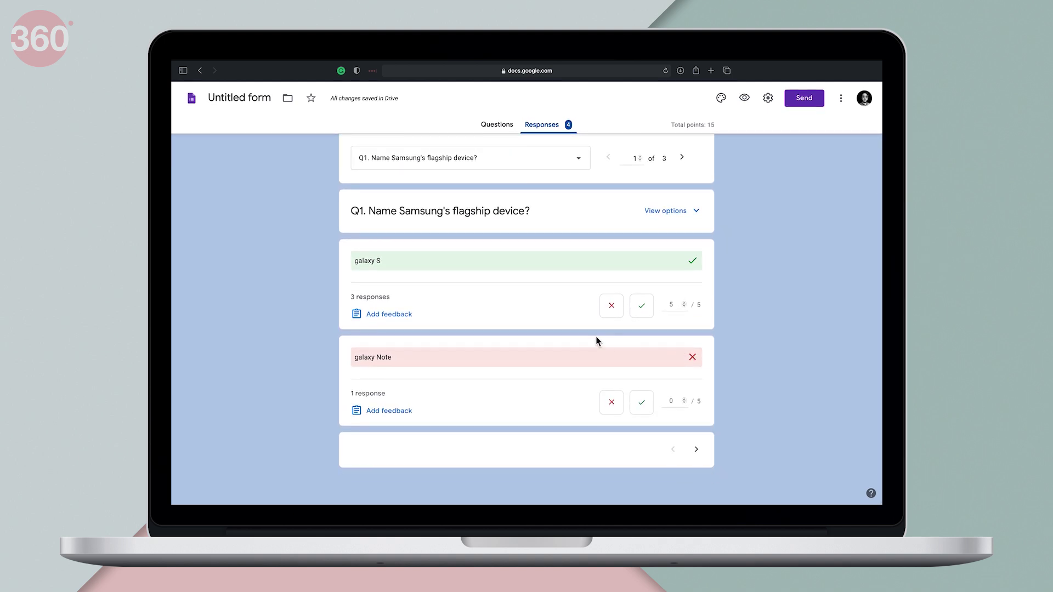
left_click(700, 457)
scroll(698, 458, "down", 3)
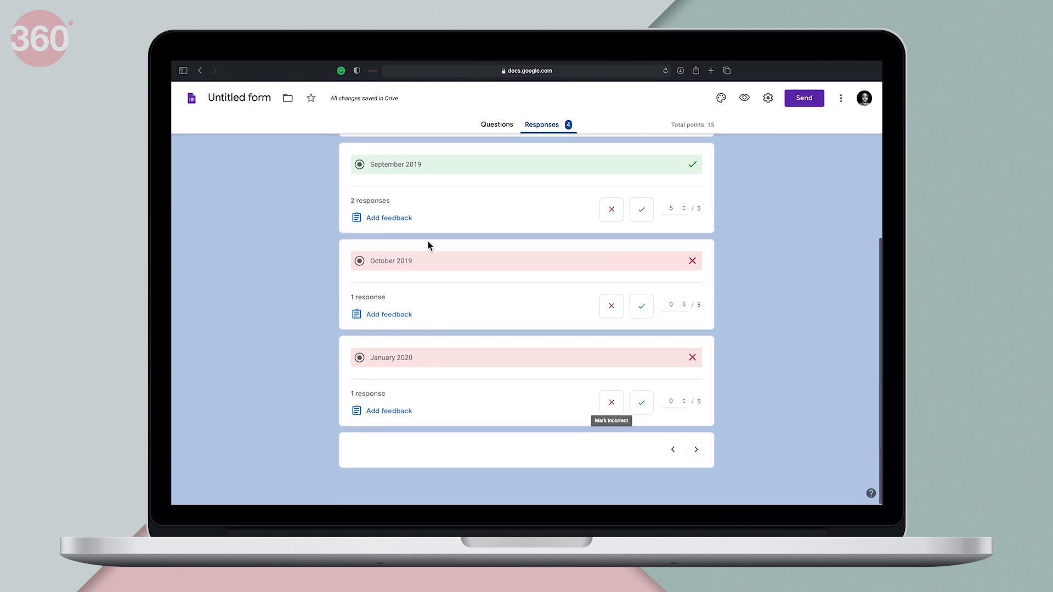
scroll(427, 380, "up", 3)
scroll(549, 395, "down", 3)
left_click(697, 450)
scroll(555, 362, "up", 3)
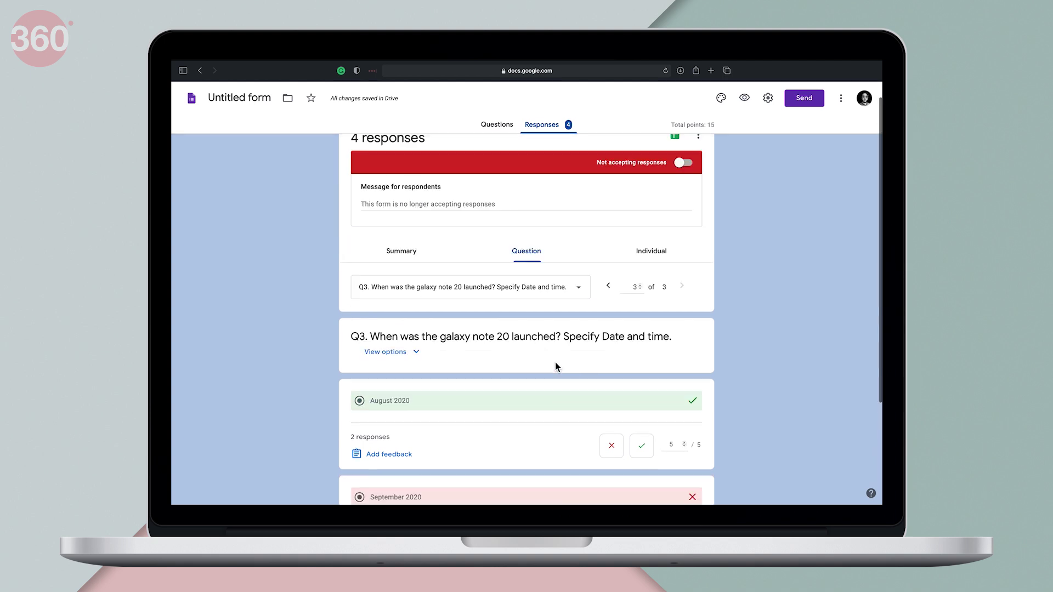
Show the individual responses and examine the first respondent's graded answers
left_click(657, 272)
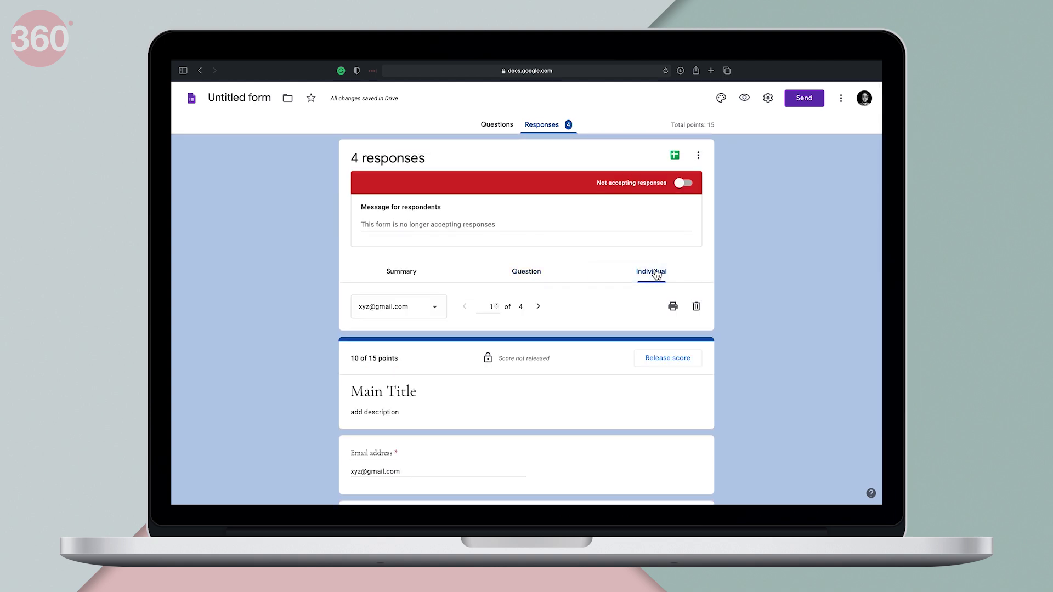
scroll(658, 273, "down", 5)
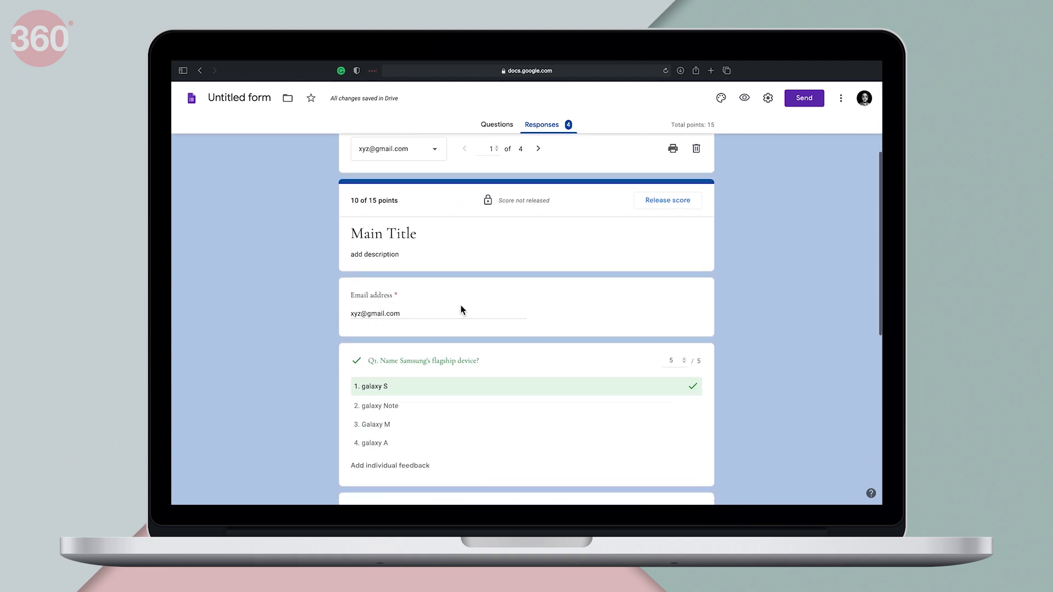
scroll(461, 310, "down", 7)
scroll(460, 310, "up", 8)
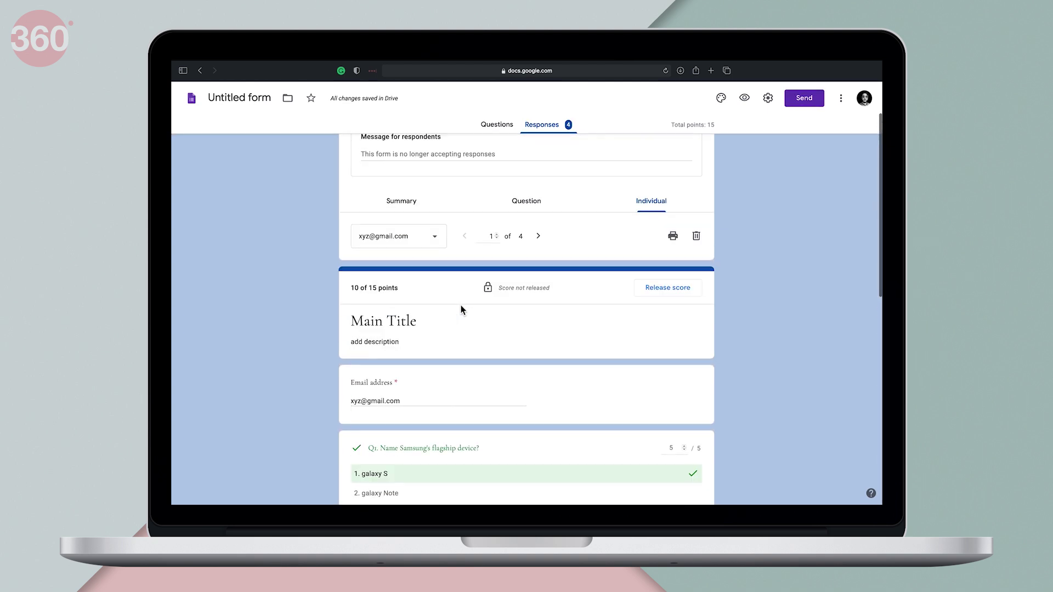
Switch to the second respondent's individual submission and look through their answers down to Q3
scroll(461, 310, "up", 1)
left_click(433, 280)
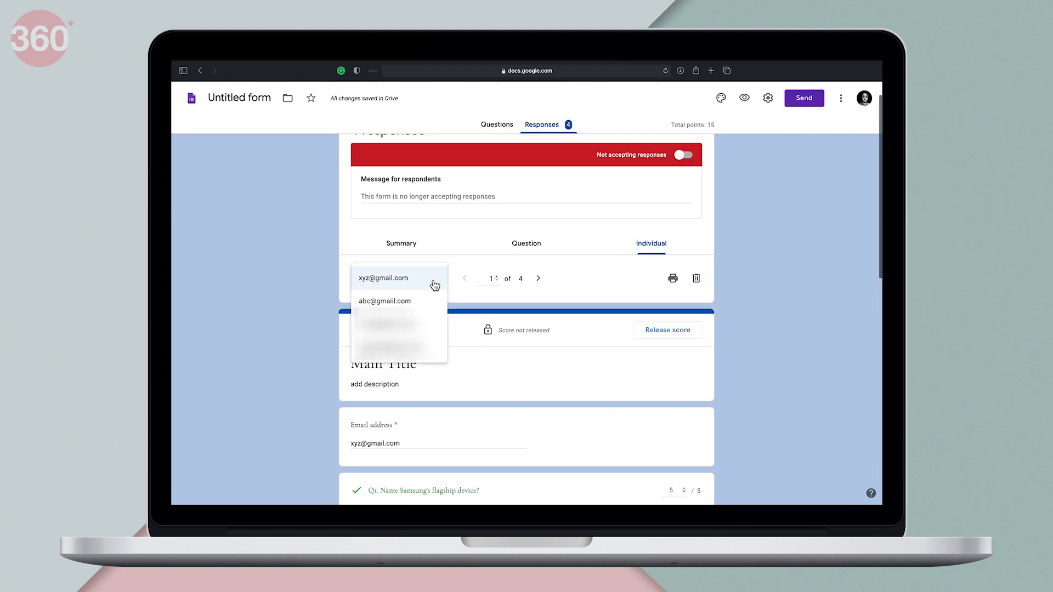
left_click(412, 305)
scroll(466, 342, "down", 5)
scroll(466, 342, "down", 4)
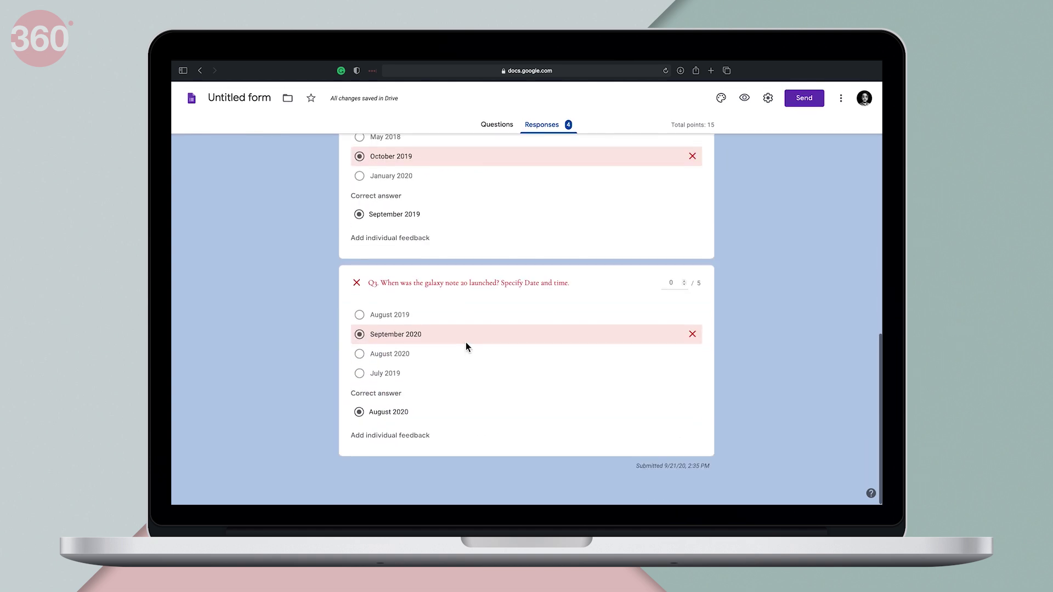